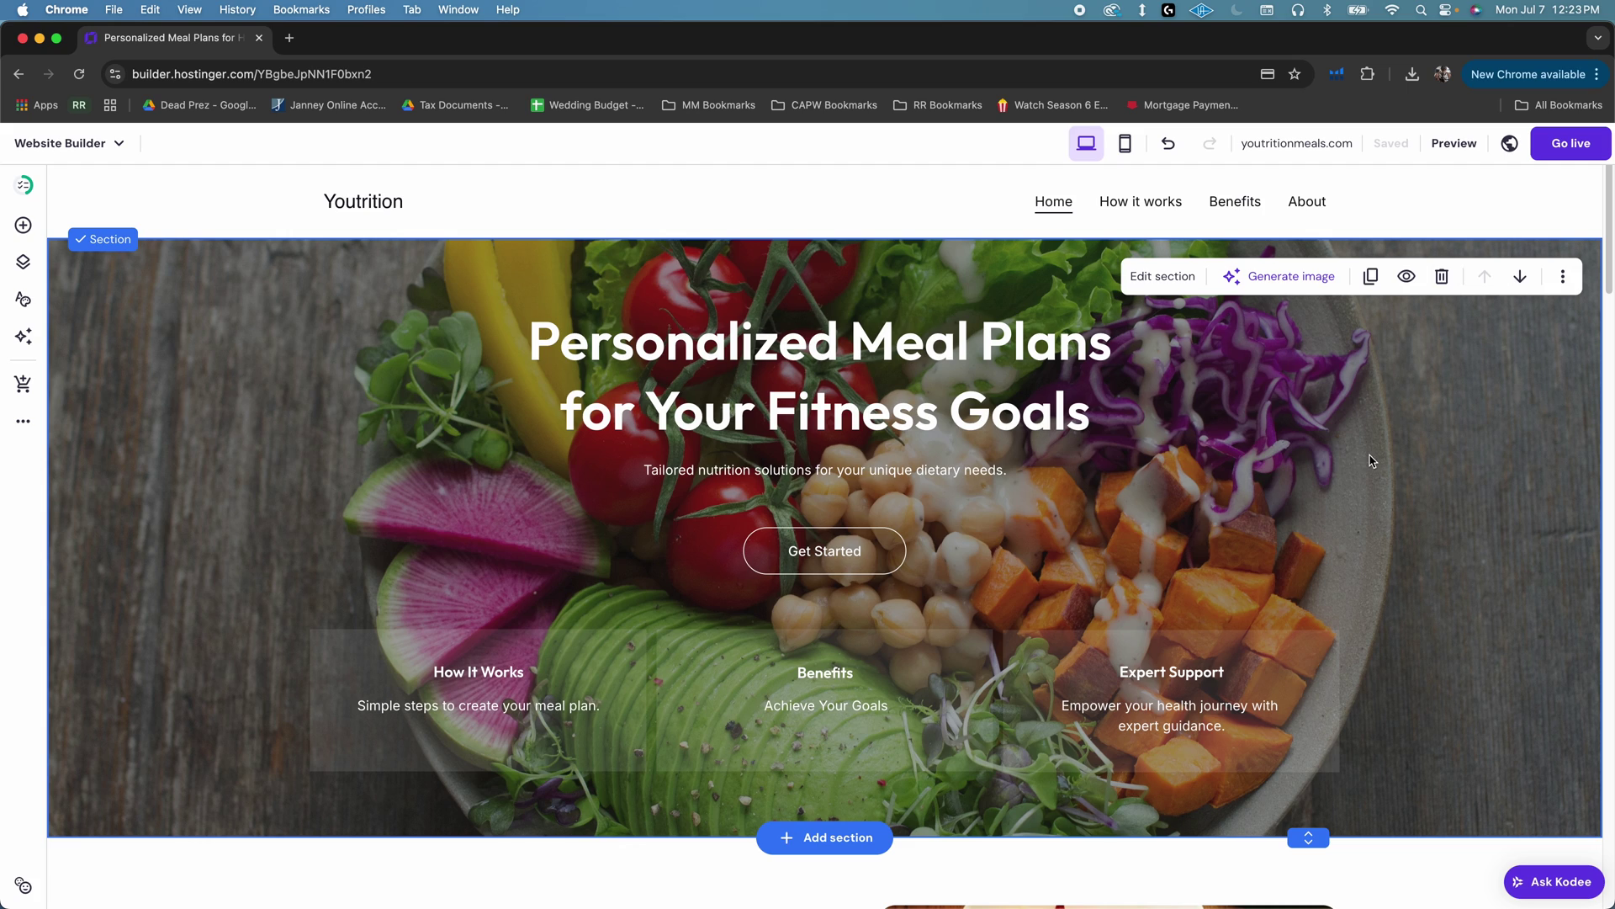
# Scroll through the Youtrition meal-plan page, then start publishing it with Go live
pyautogui.scroll(-10, 1373, 461)
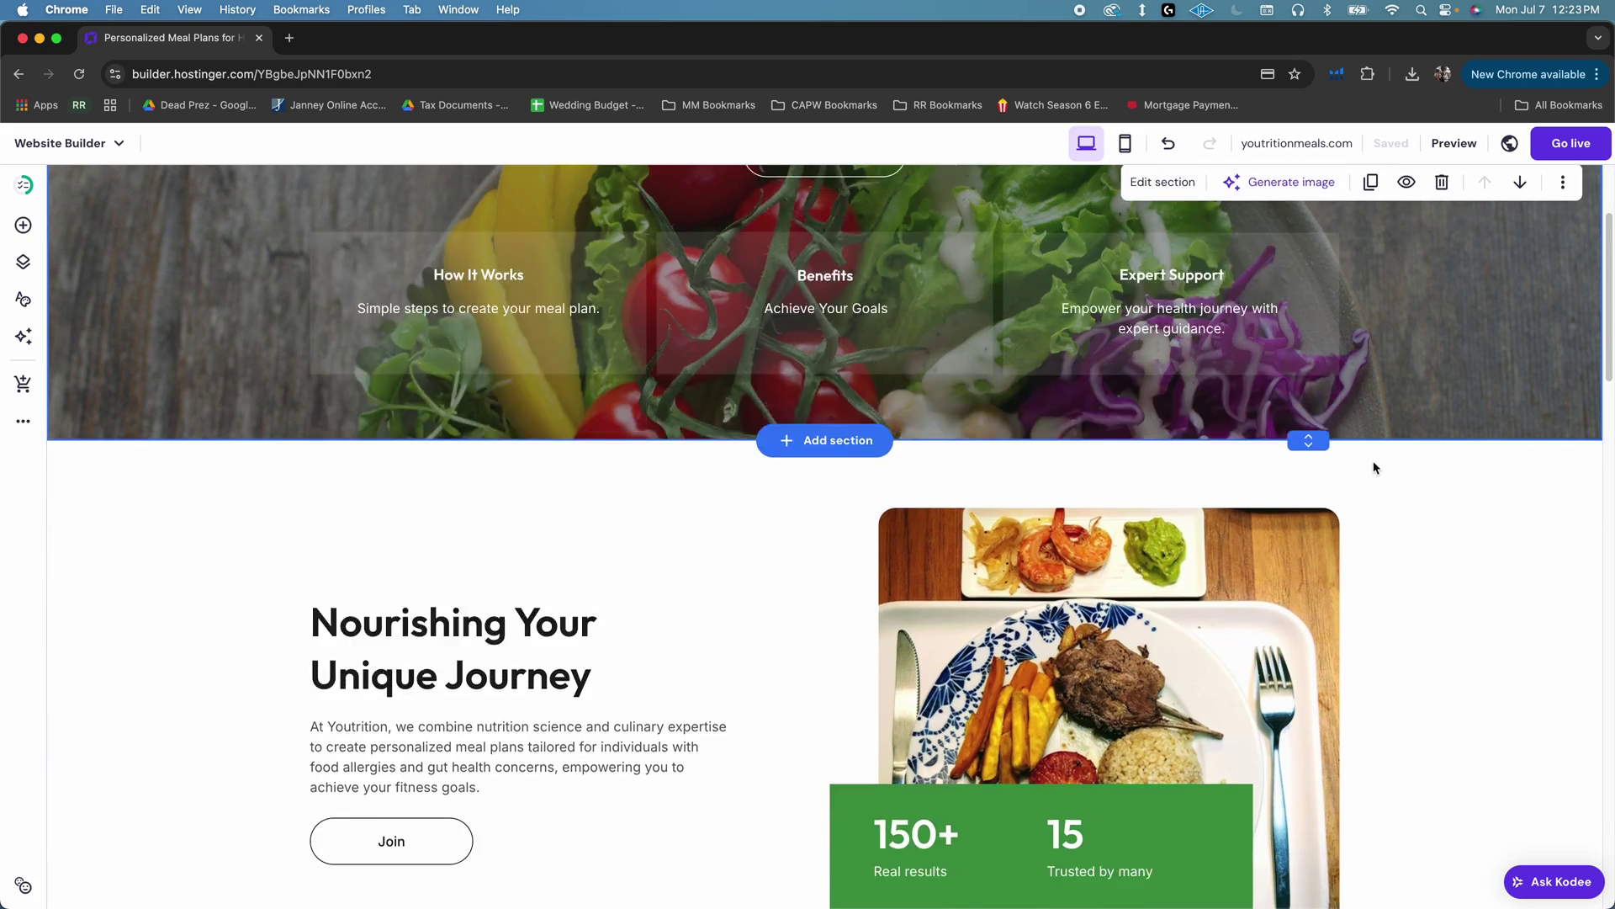
pyautogui.scroll(-4, 1413, 493)
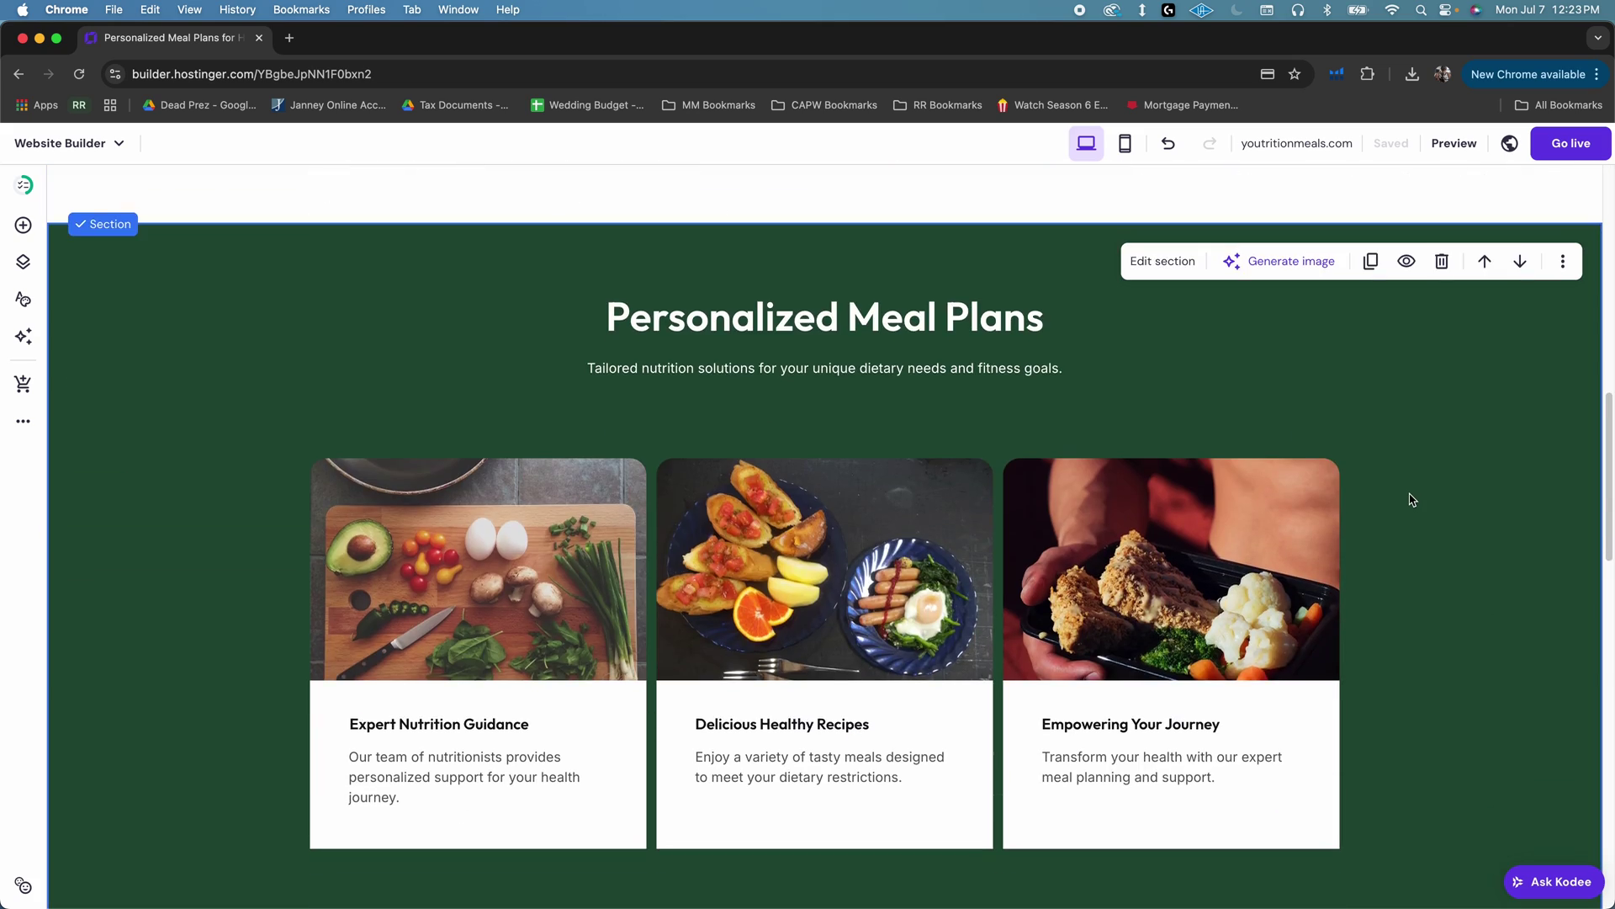
pyautogui.scroll(12, 1412, 500)
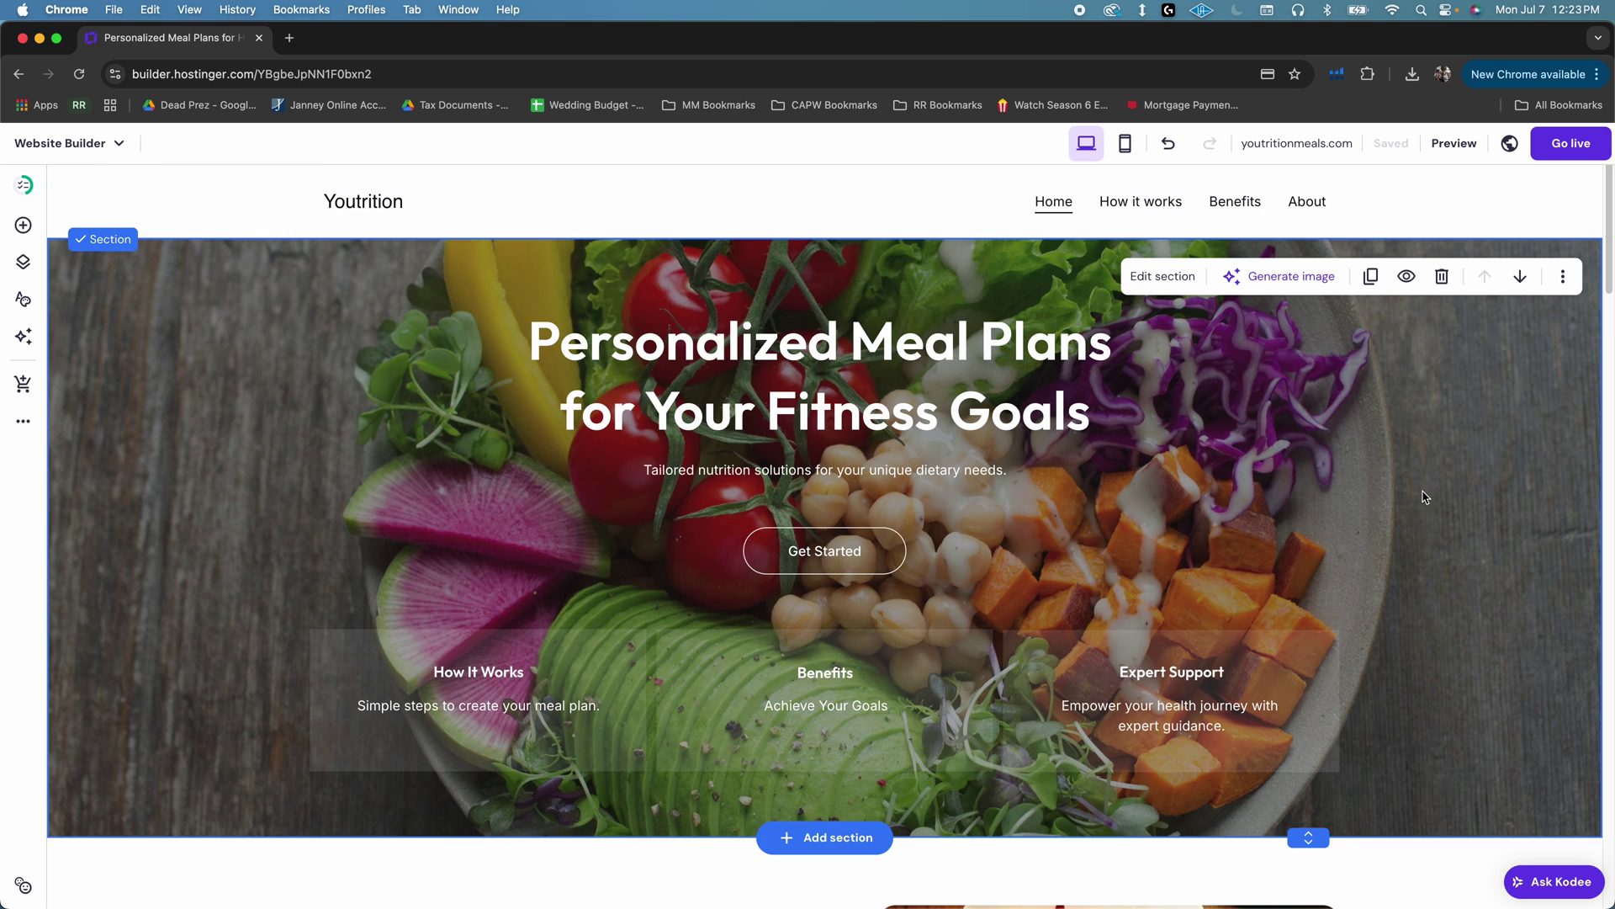
pyautogui.click(1561, 148)
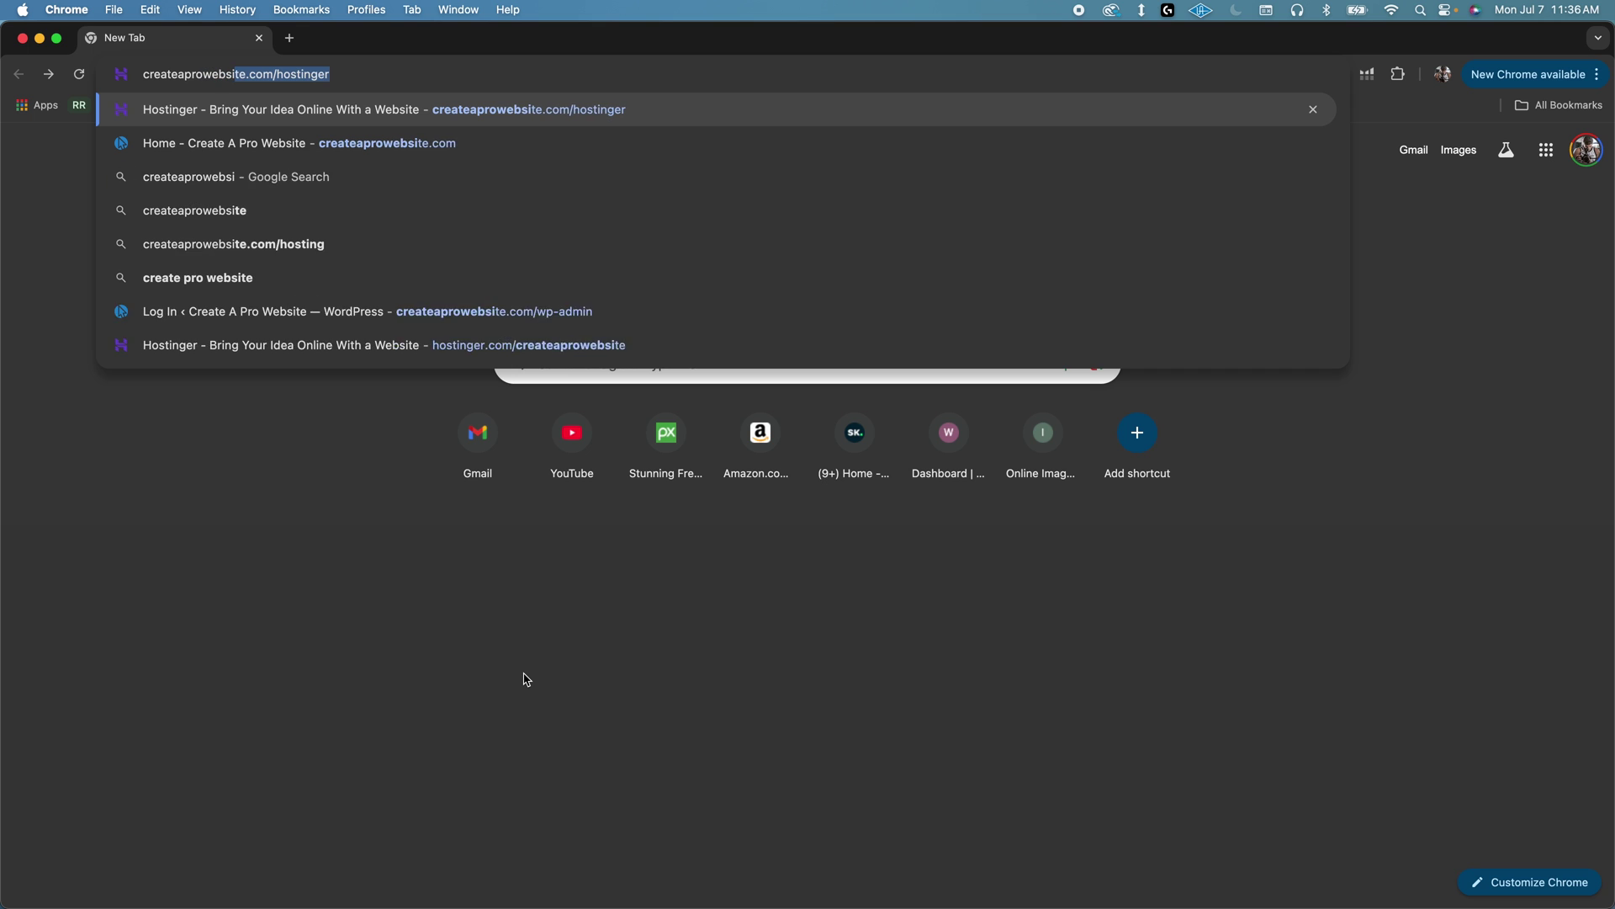
# Load createaprowebsite.com/hostinger in the Chrome address bar
pyautogui.write('hostinger')
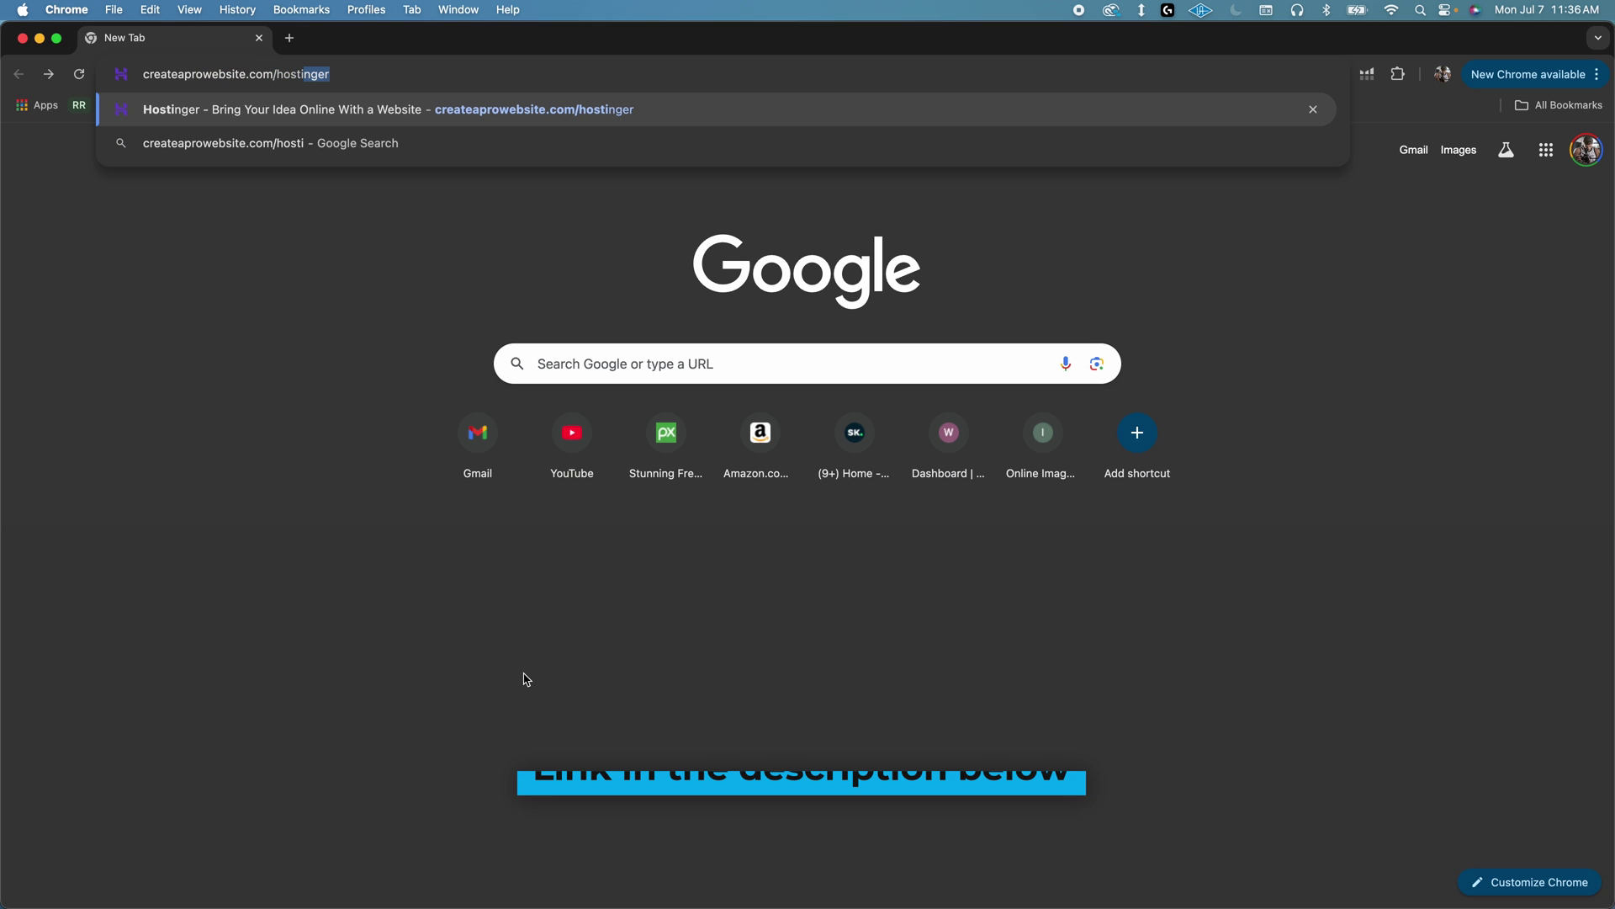
pyautogui.press('Return')
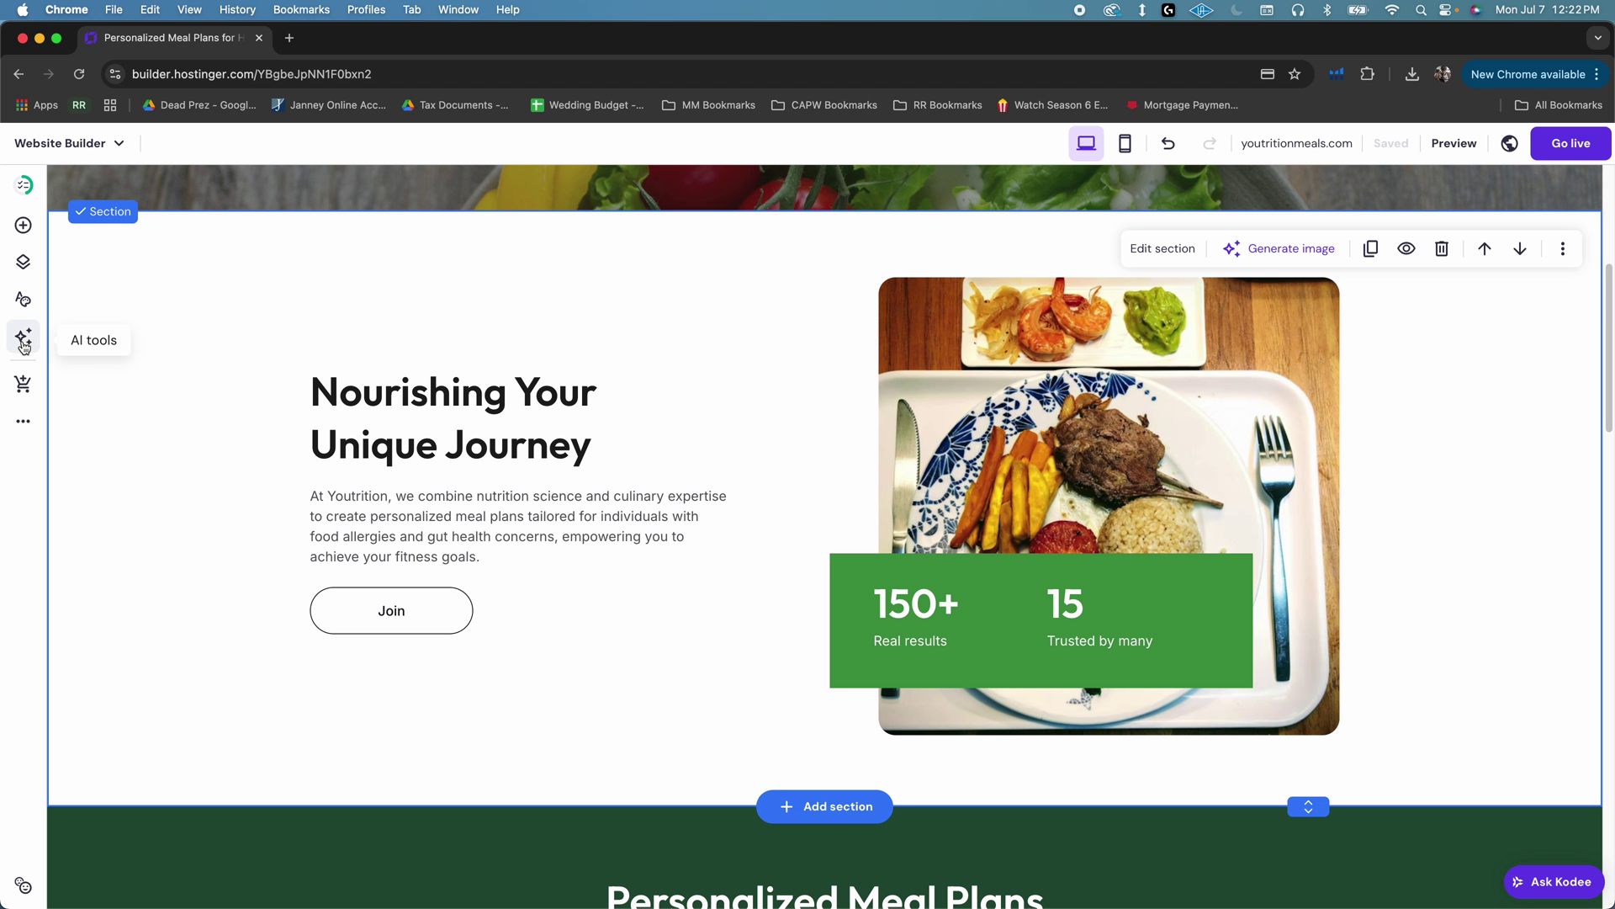
# Bring up the AI tools from the builder's left sidebar
pyautogui.click(23, 340)
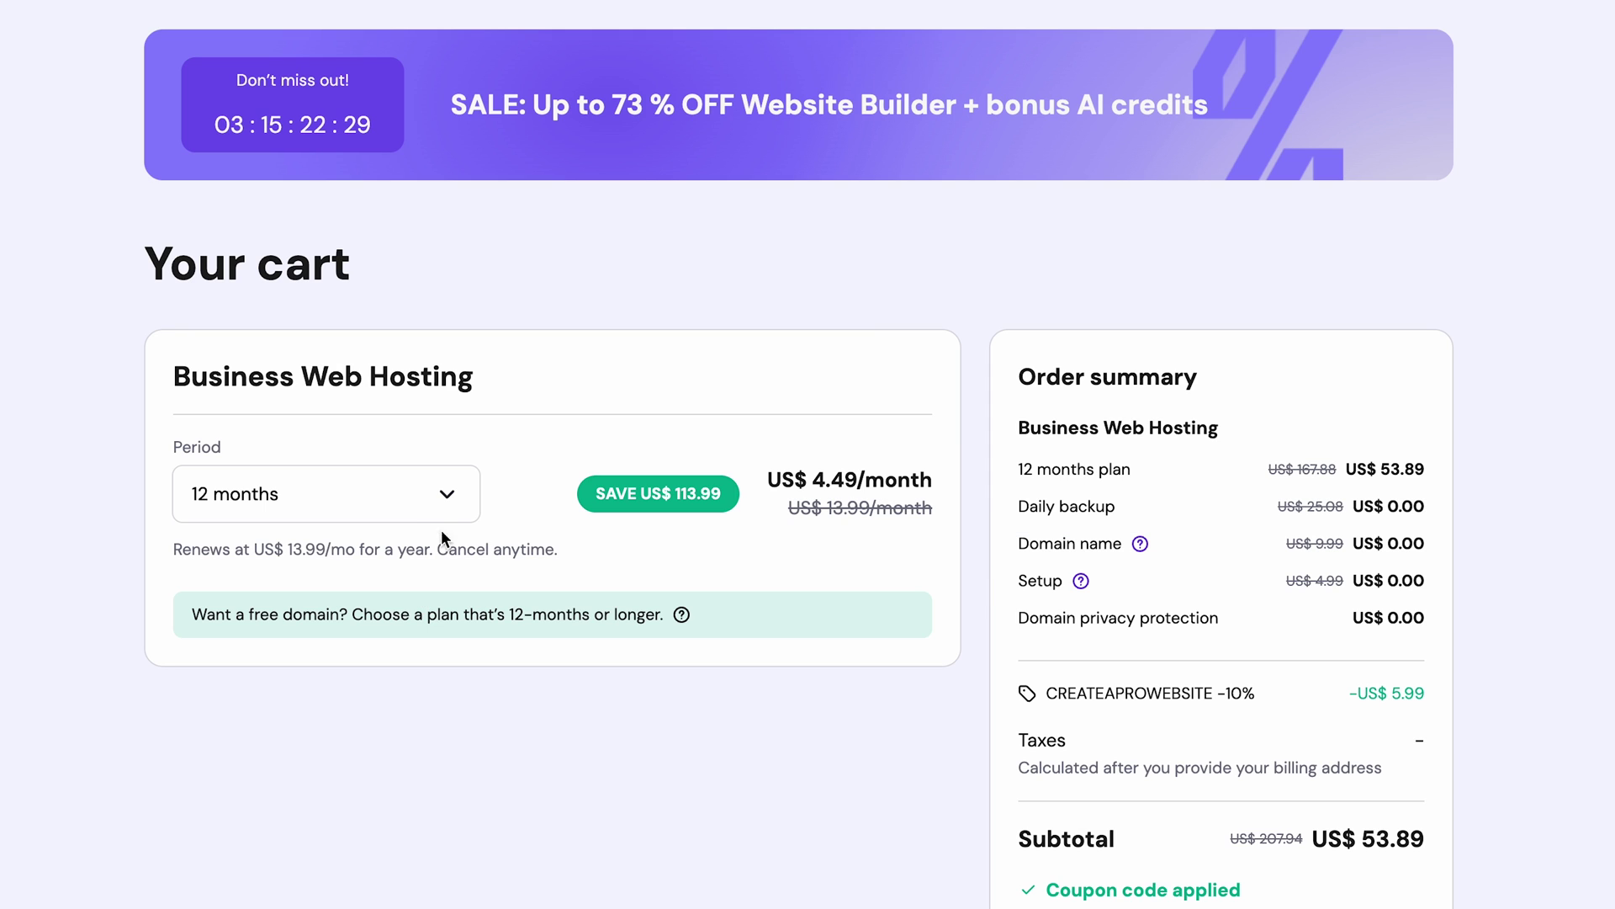
# Keep the Business Web Hosting billing period at 12 months and continue to registration
pyautogui.click(446, 500)
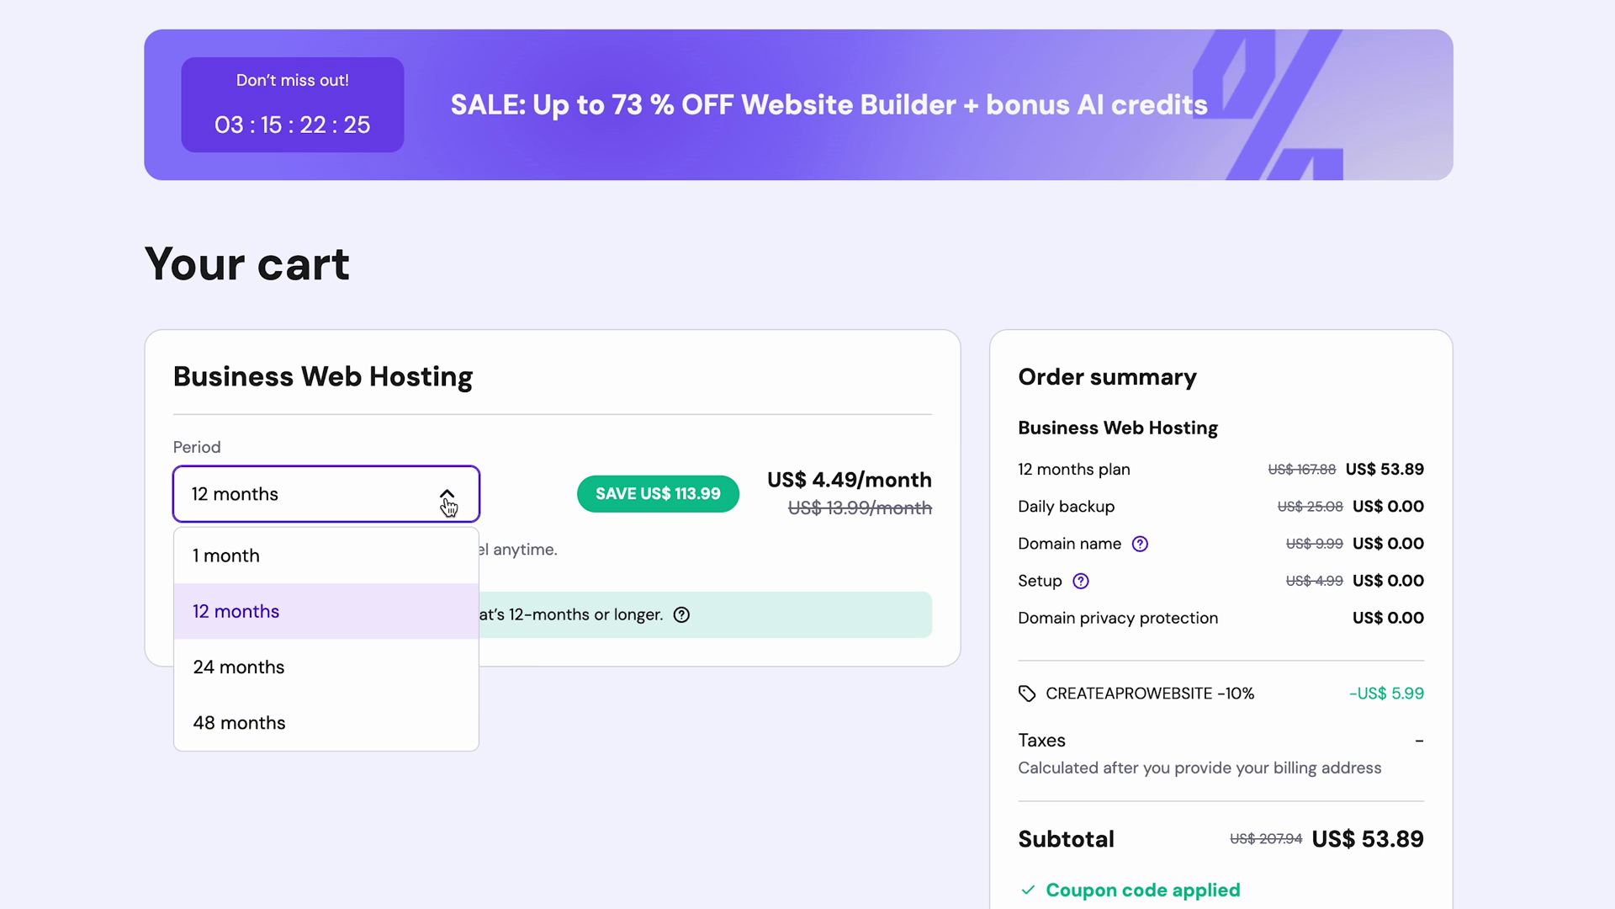
pyautogui.click(449, 505)
pyautogui.scroll(-2, 1314, 779)
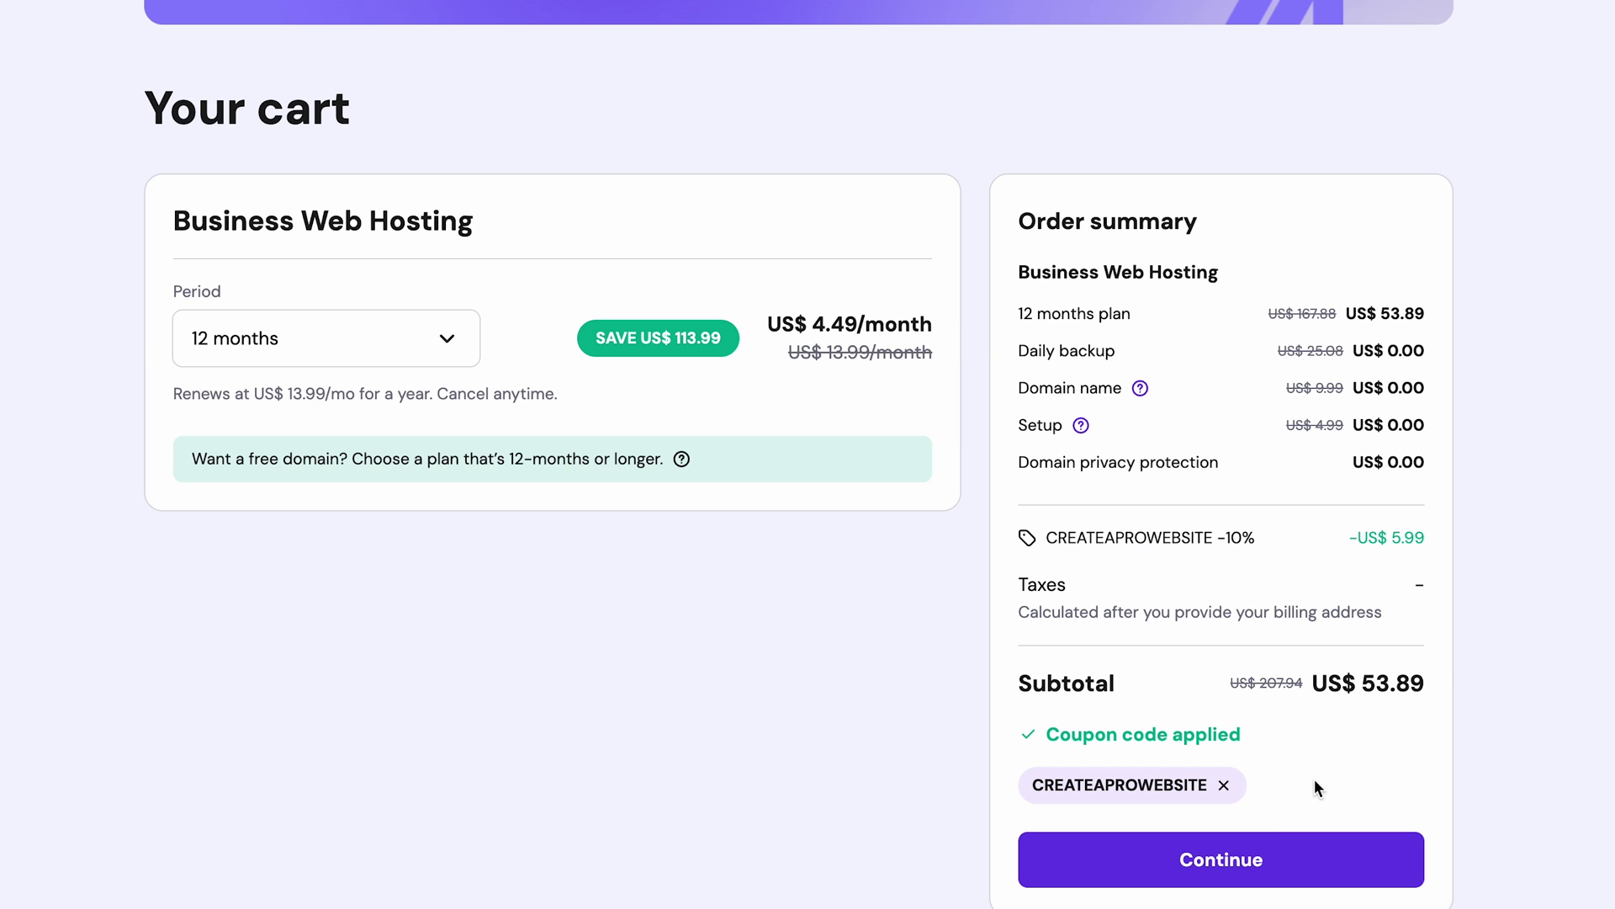
pyautogui.click(1244, 862)
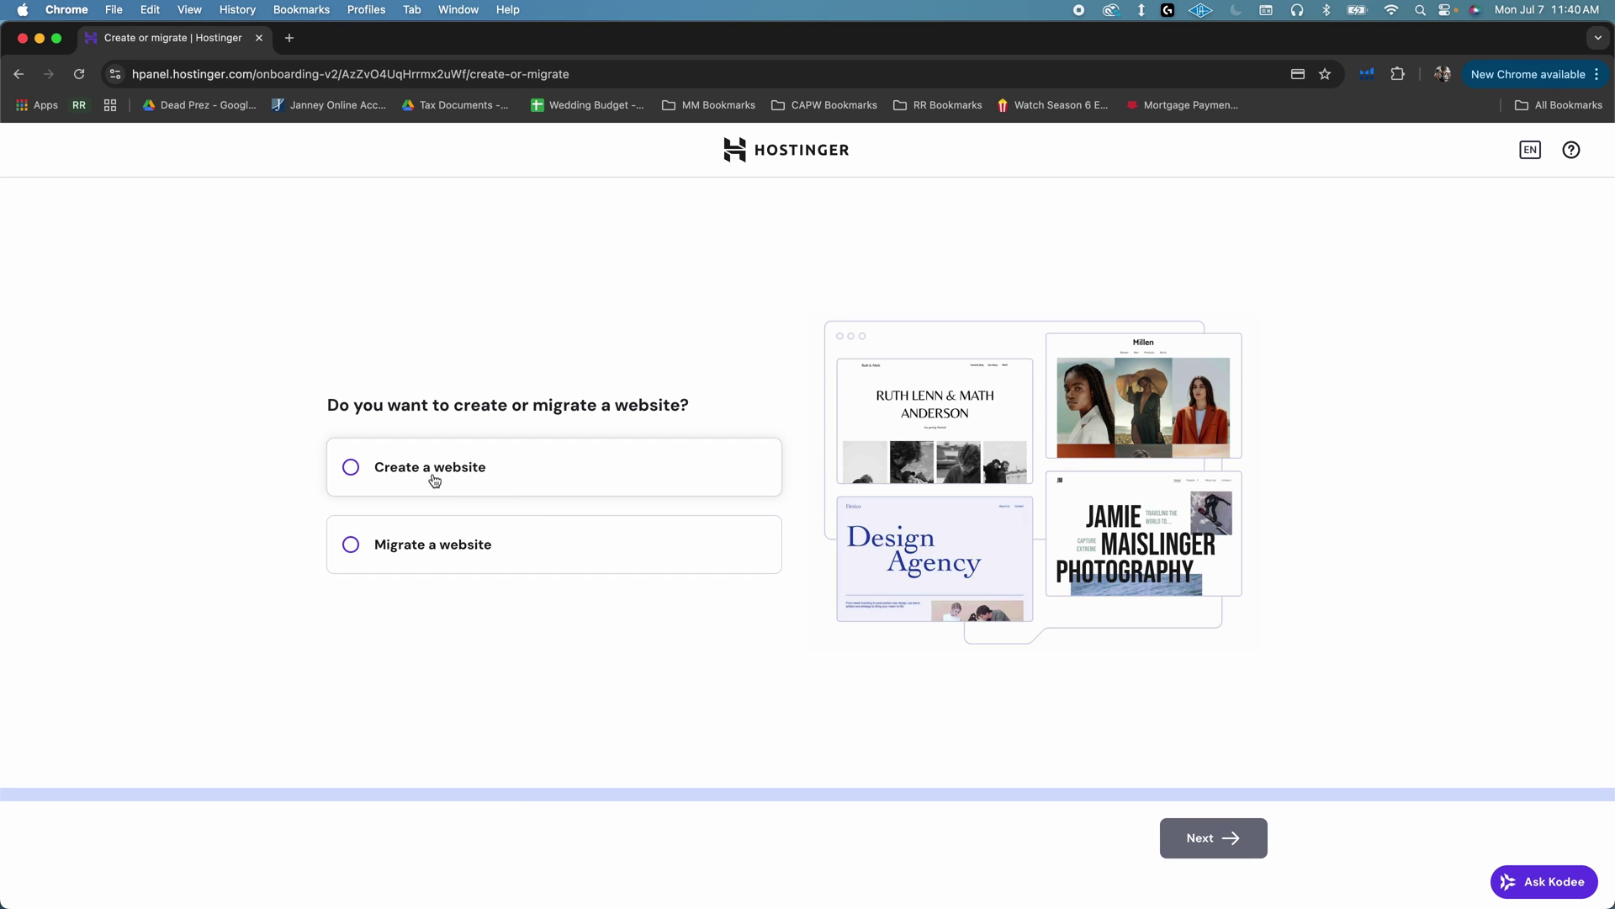
# Choose to create a new website using Hostinger Website Builder
pyautogui.click(434, 478)
pyautogui.click(1193, 841)
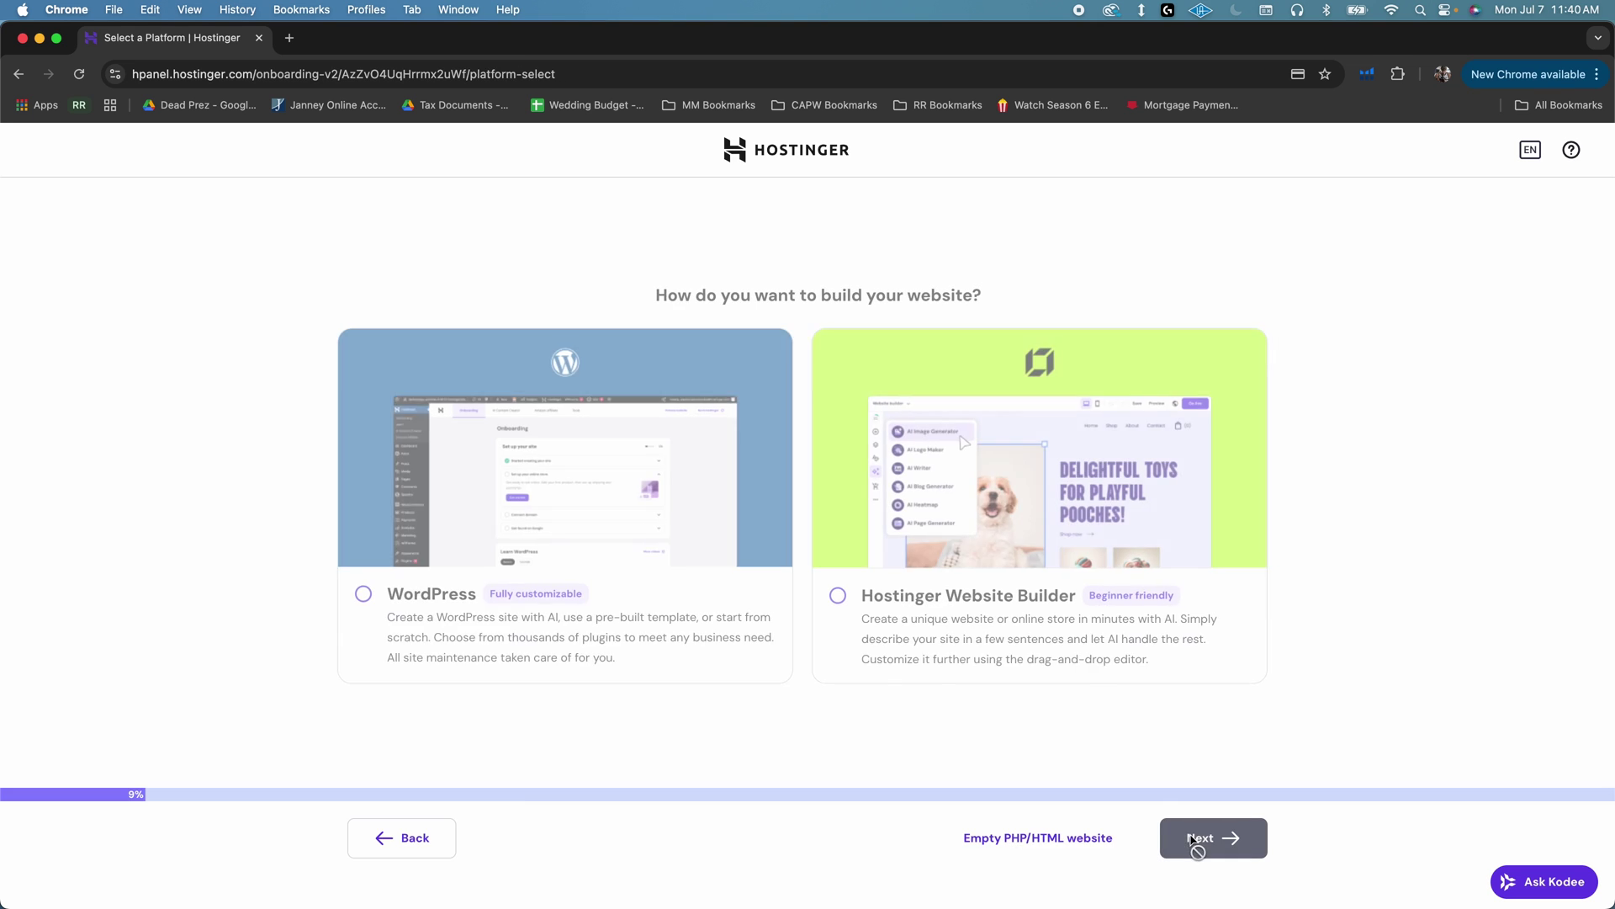
pyautogui.click(832, 621)
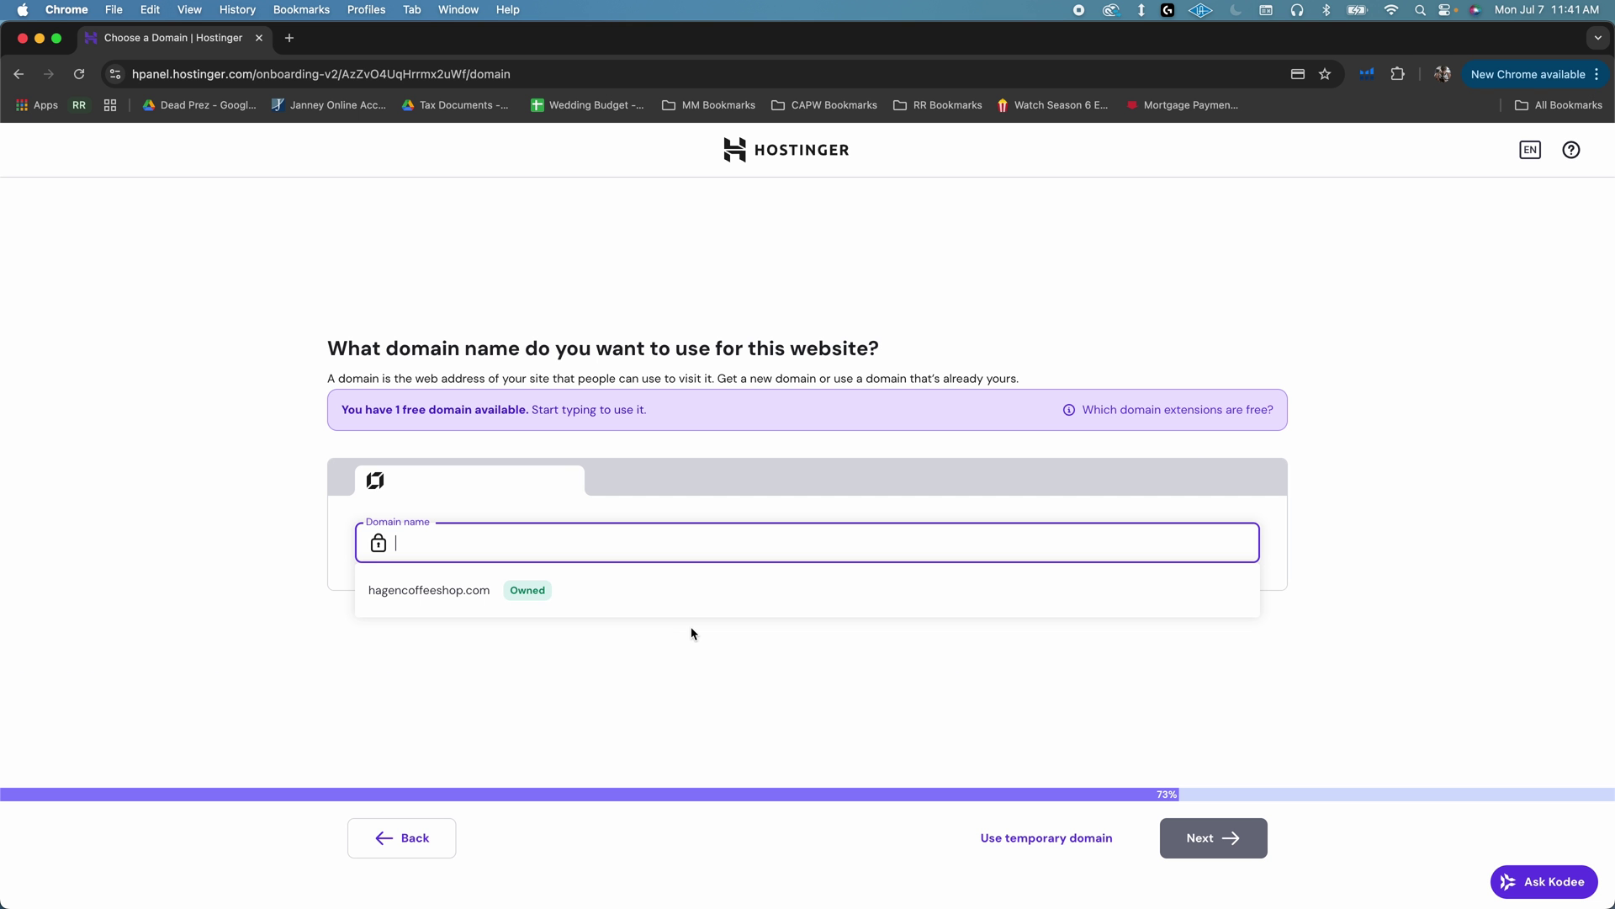
# Enter youtritionmeals.com as the site's domain and continue
pyautogui.write('youtriti')
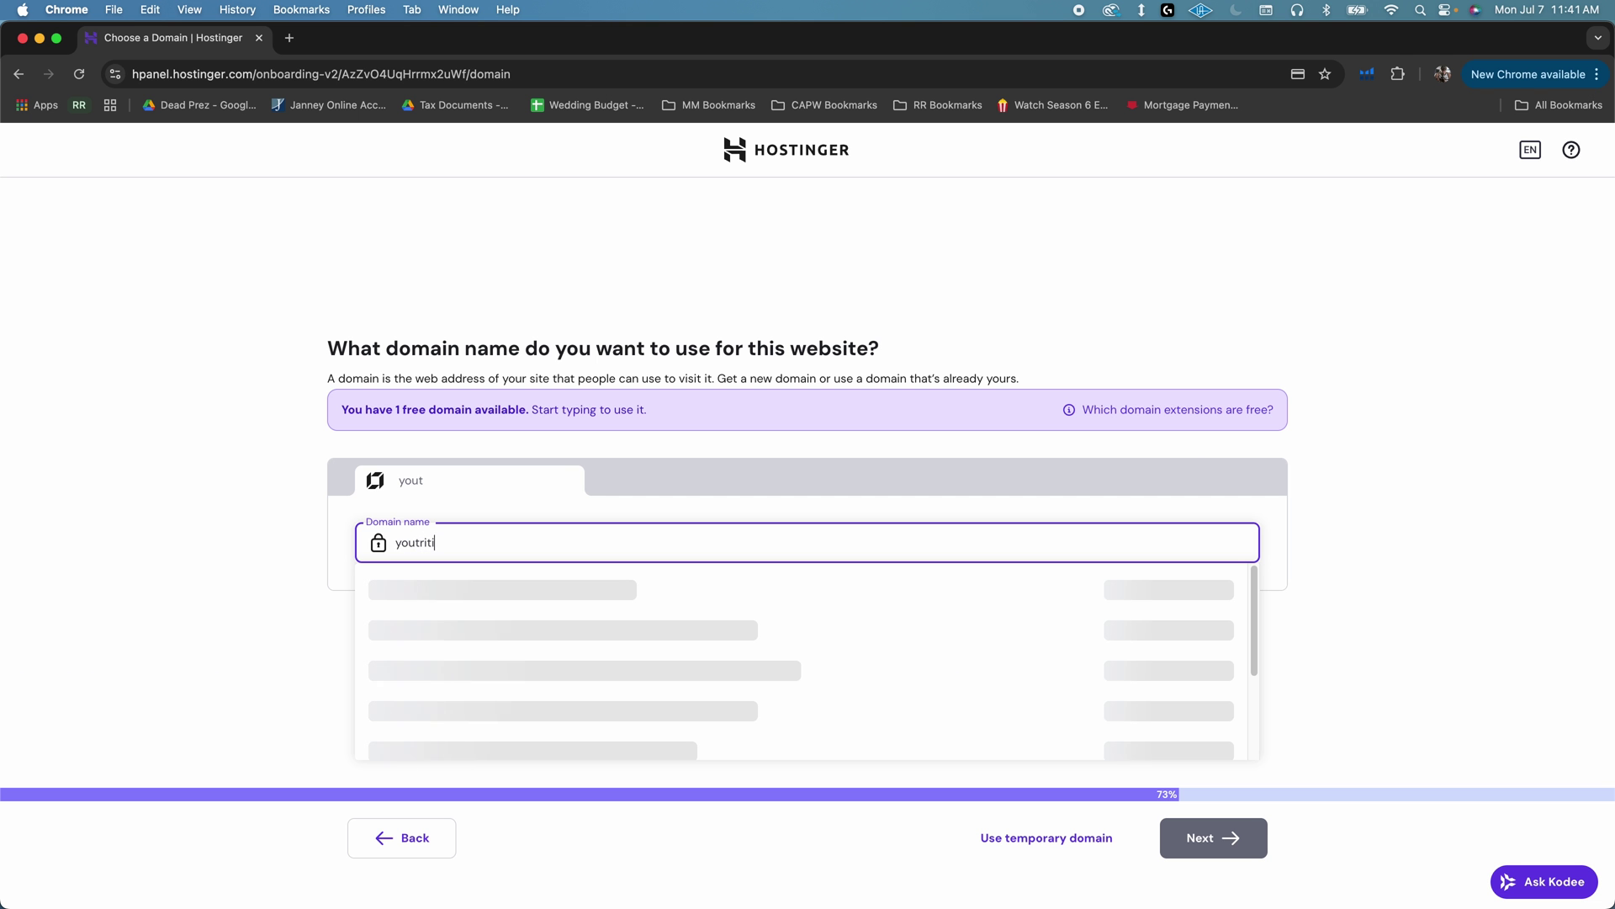
pyautogui.write('on.com')
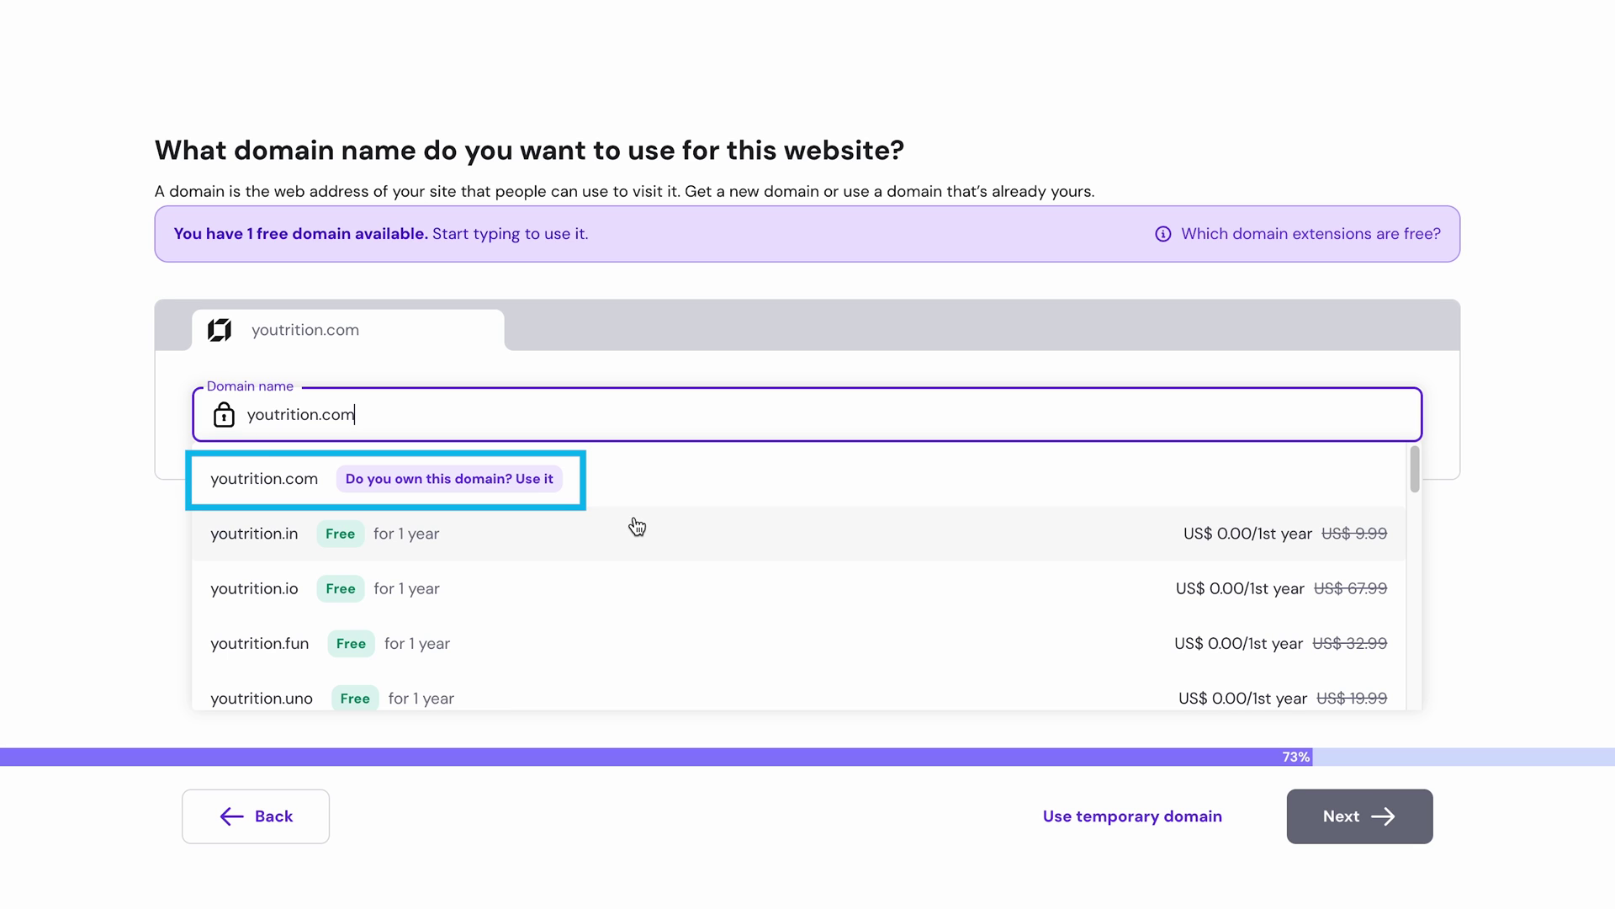
pyautogui.click(319, 414)
pyautogui.write('meals')
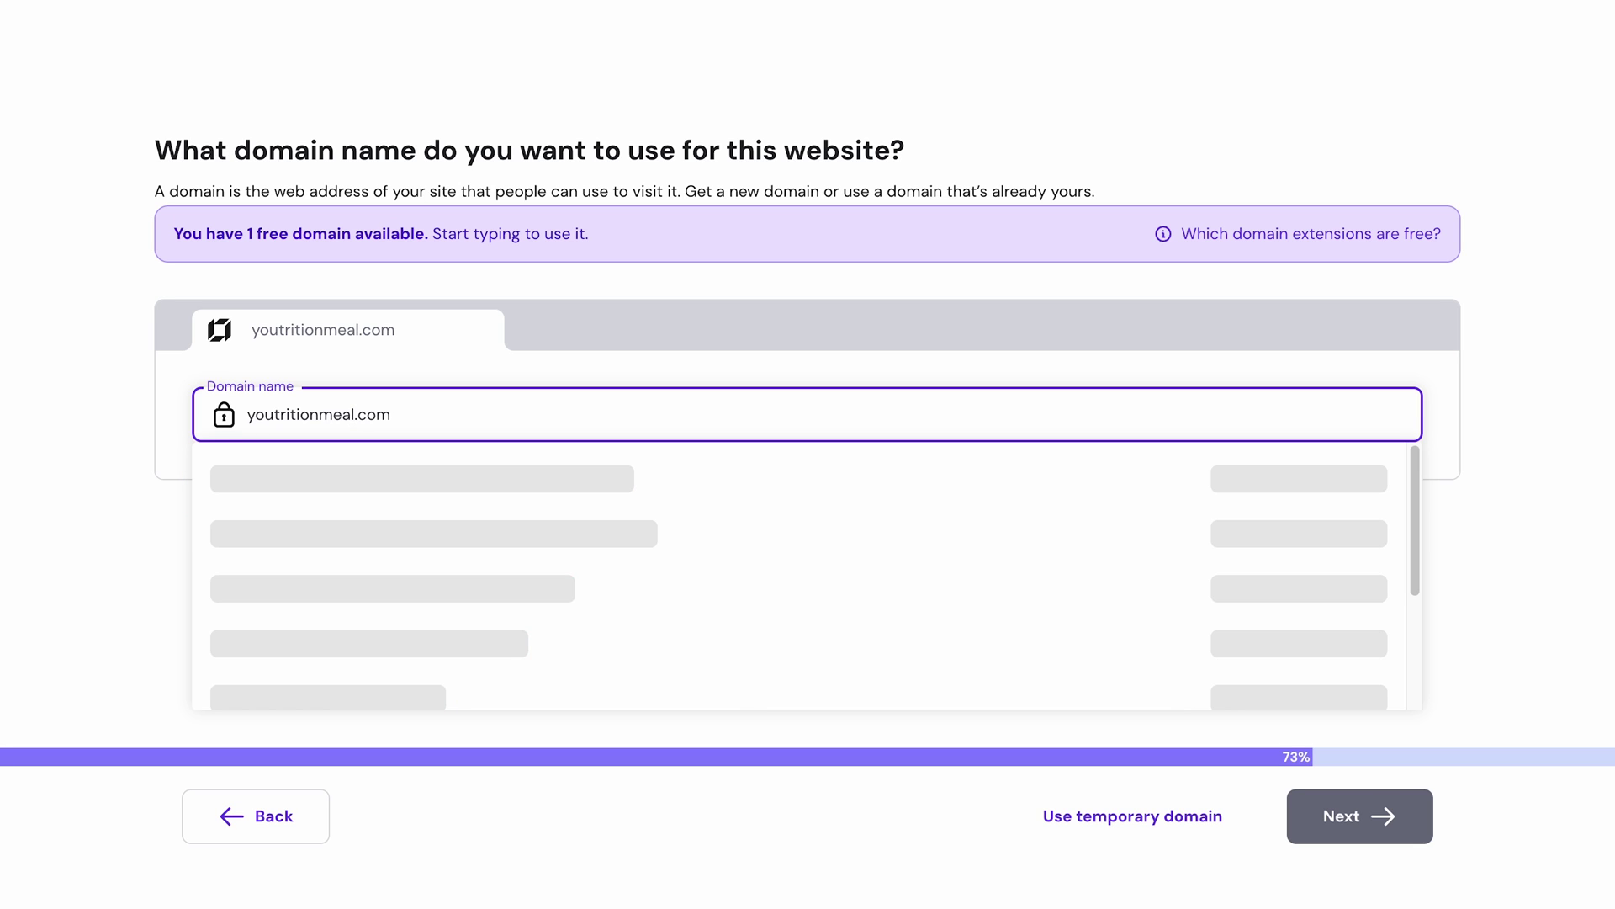
pyautogui.click(304, 486)
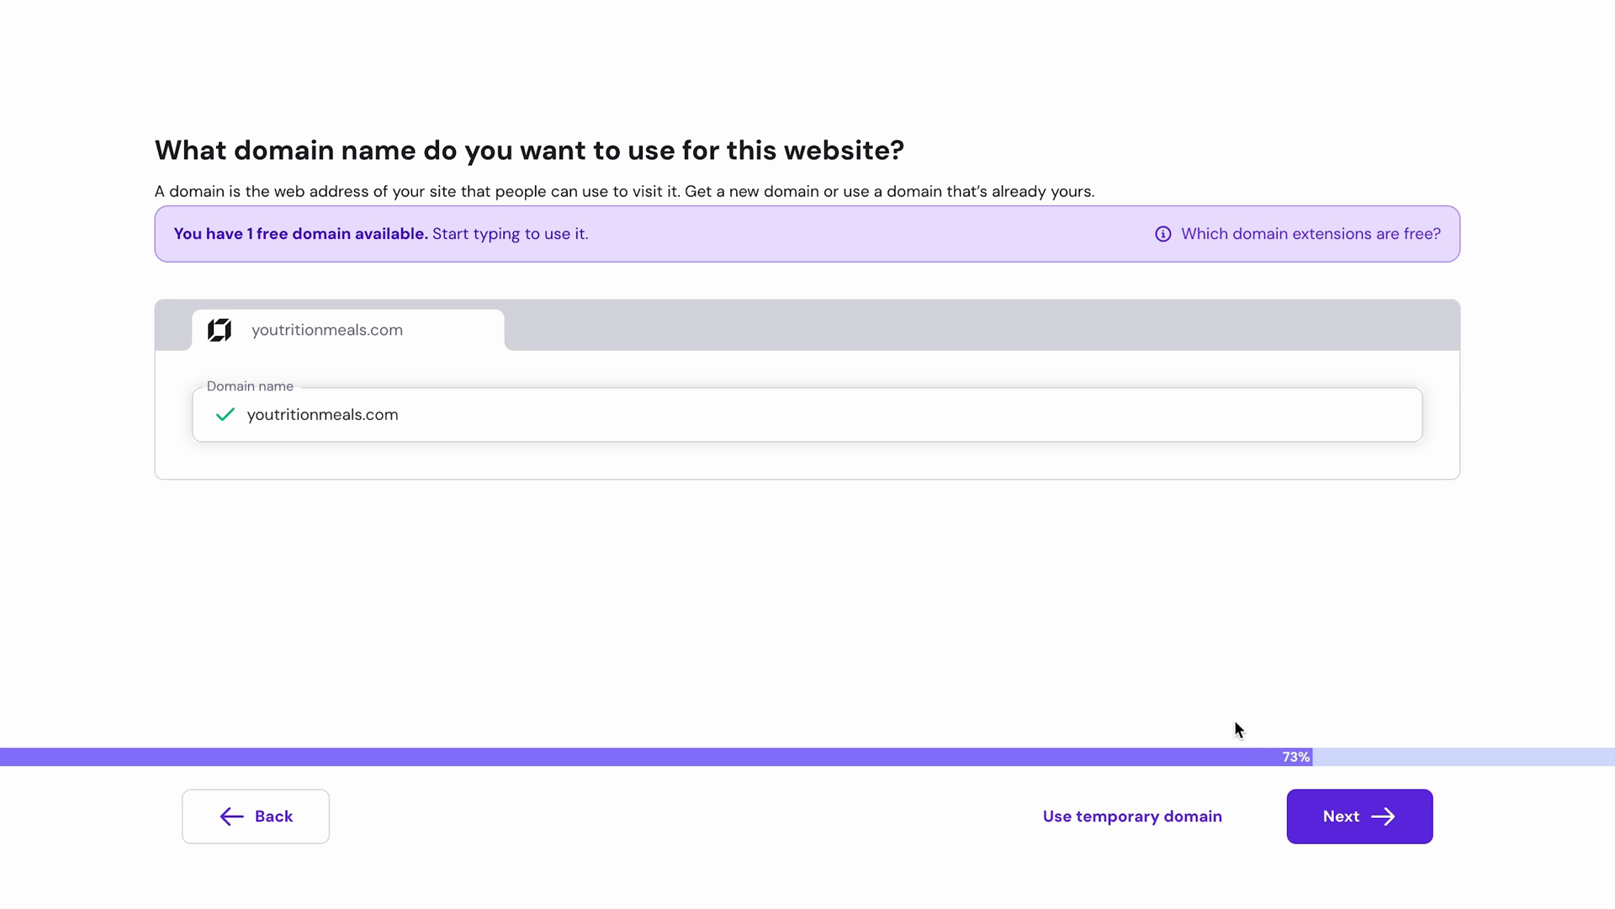
pyautogui.click(1352, 840)
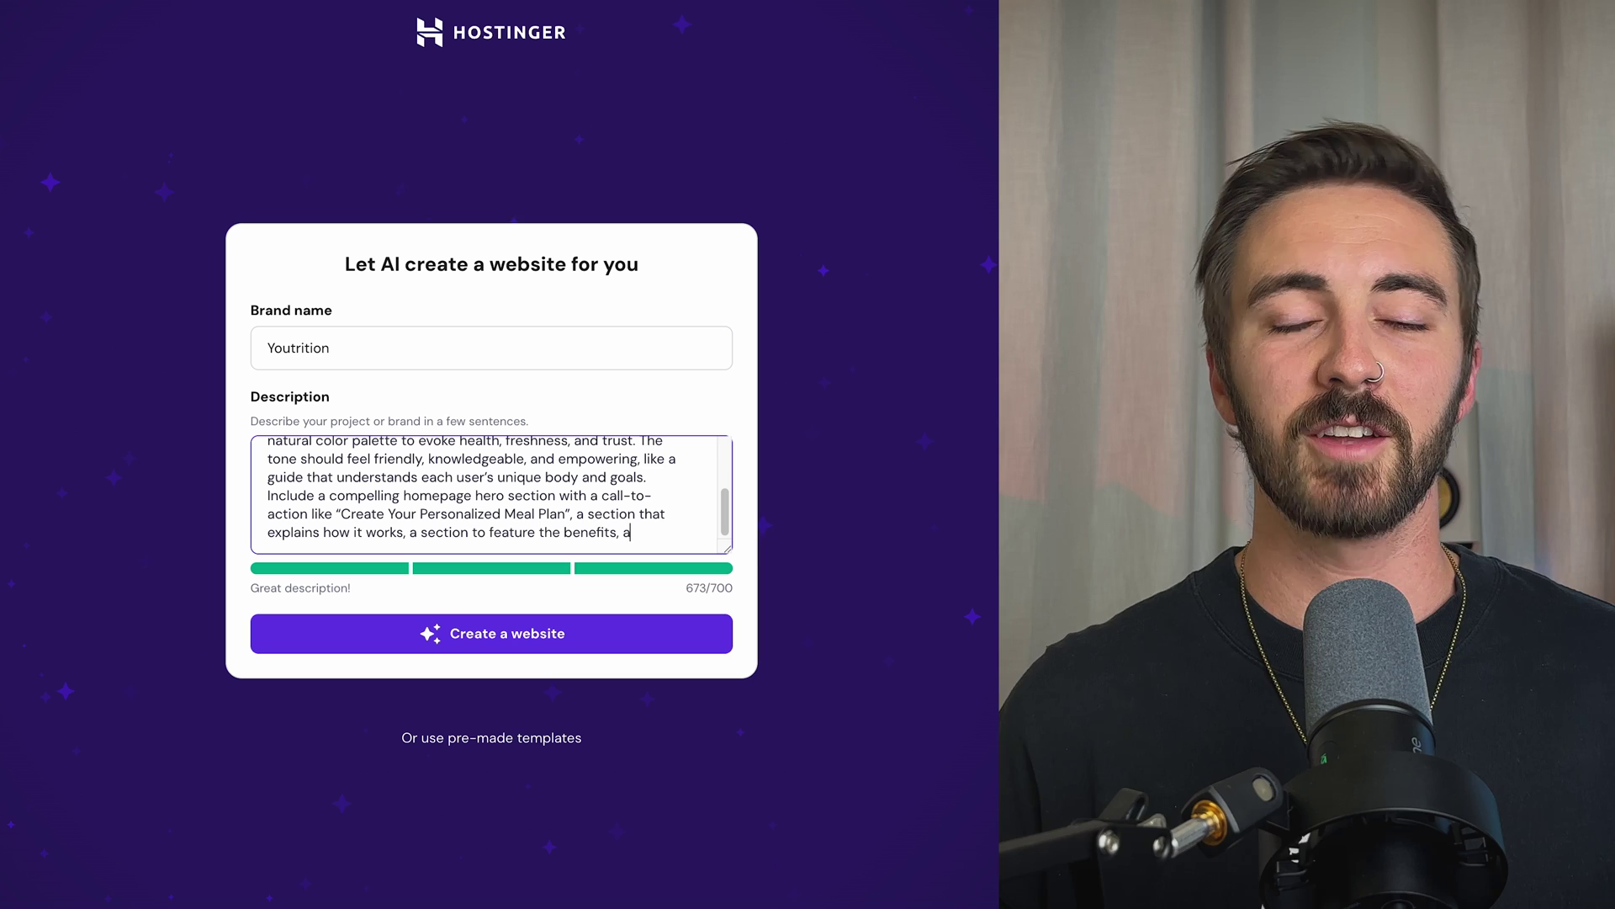
# Finish the Youtrition meal-plan description and generate the website with AI
pyautogui.write('nd more.')
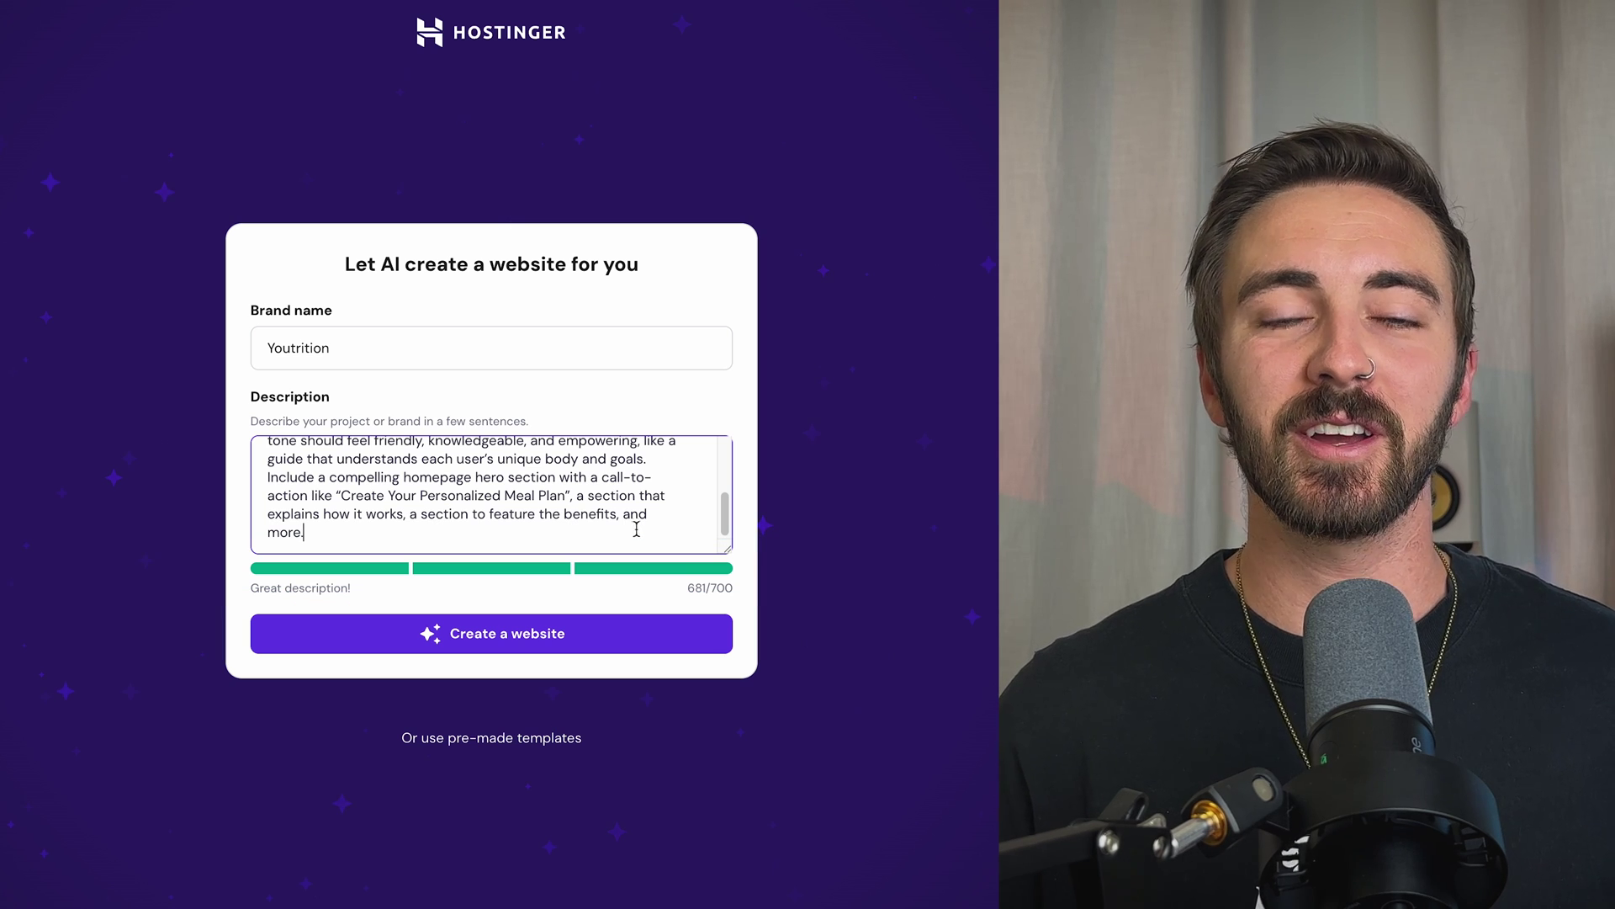
pyautogui.click(492, 649)
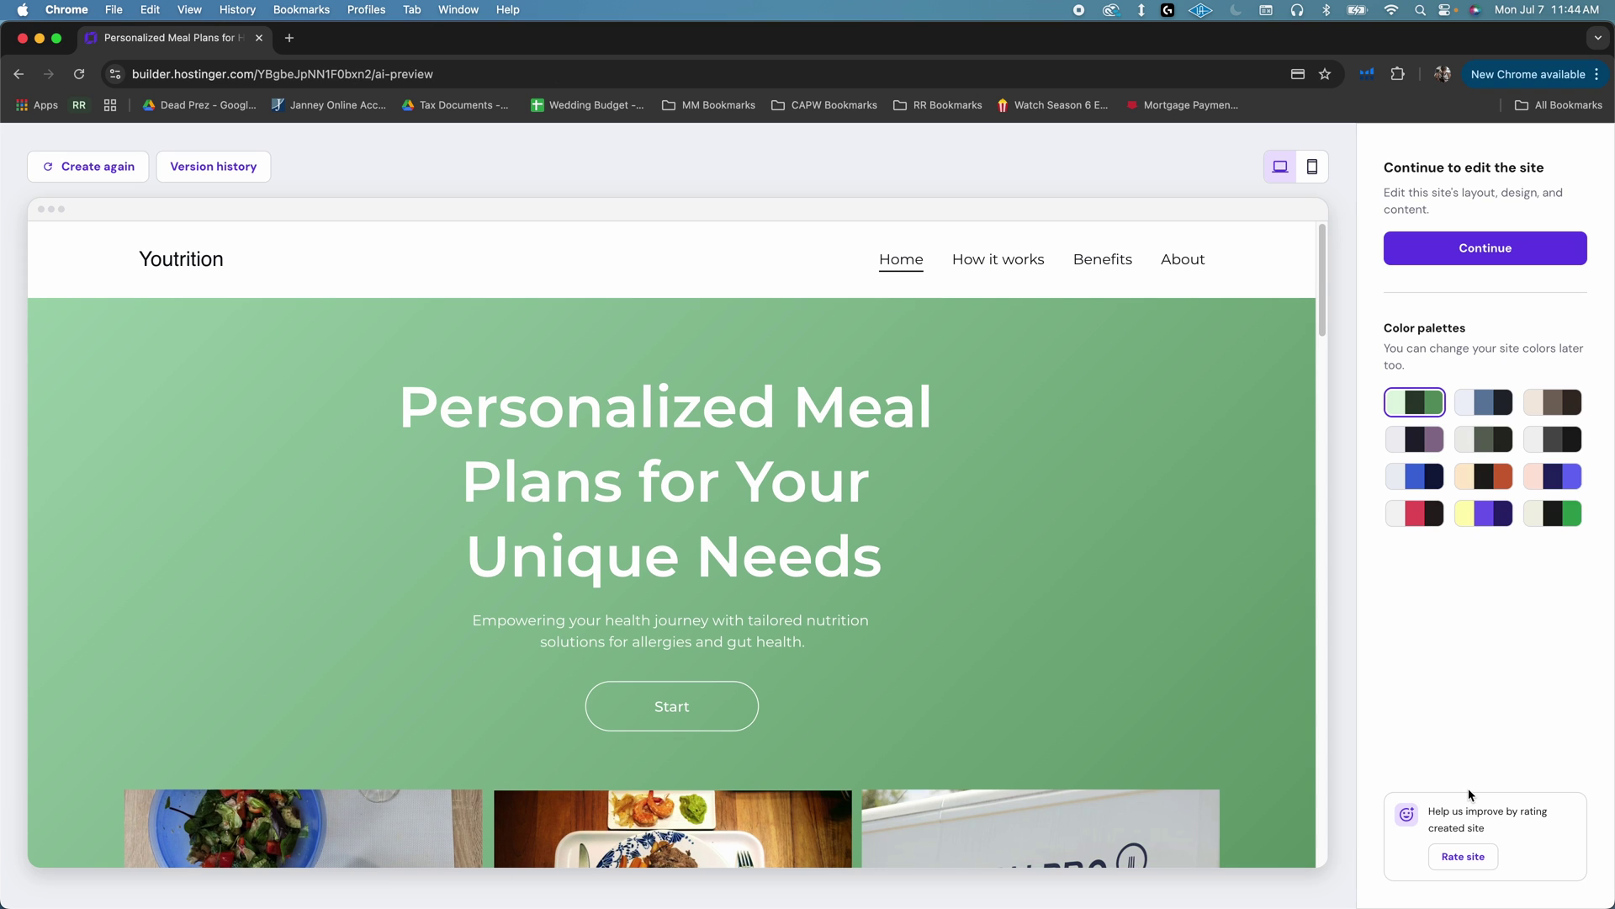
# Review the generated preview and regenerate another version of the Youtrition site
pyautogui.moveTo(1321, 277); pyautogui.dragTo(1299, 767)
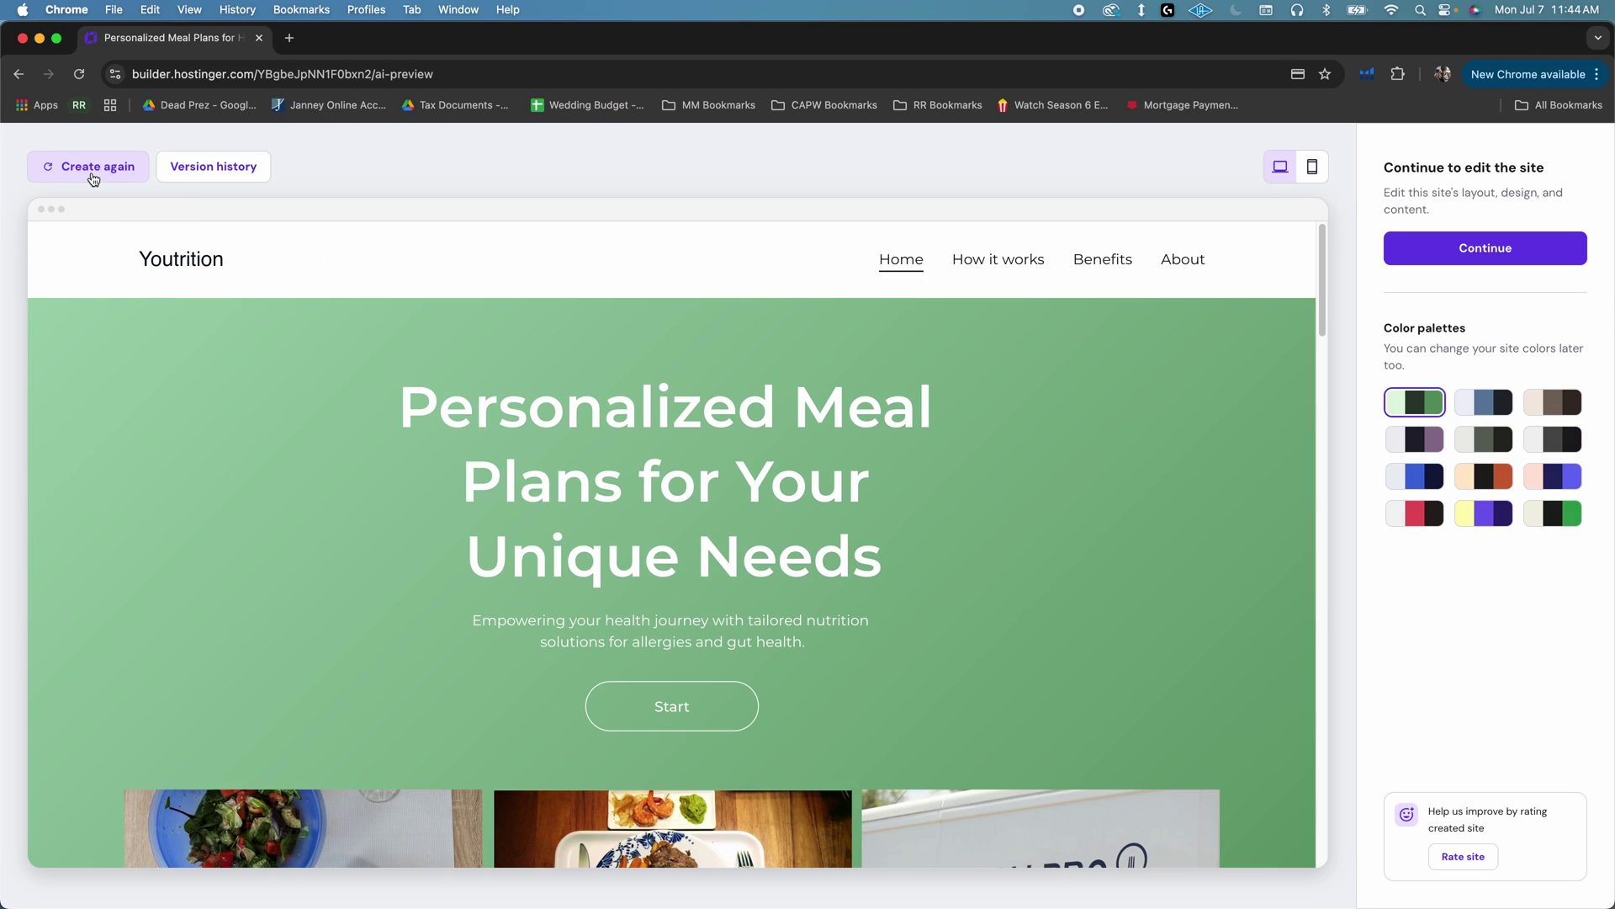
pyautogui.click(151, 93)
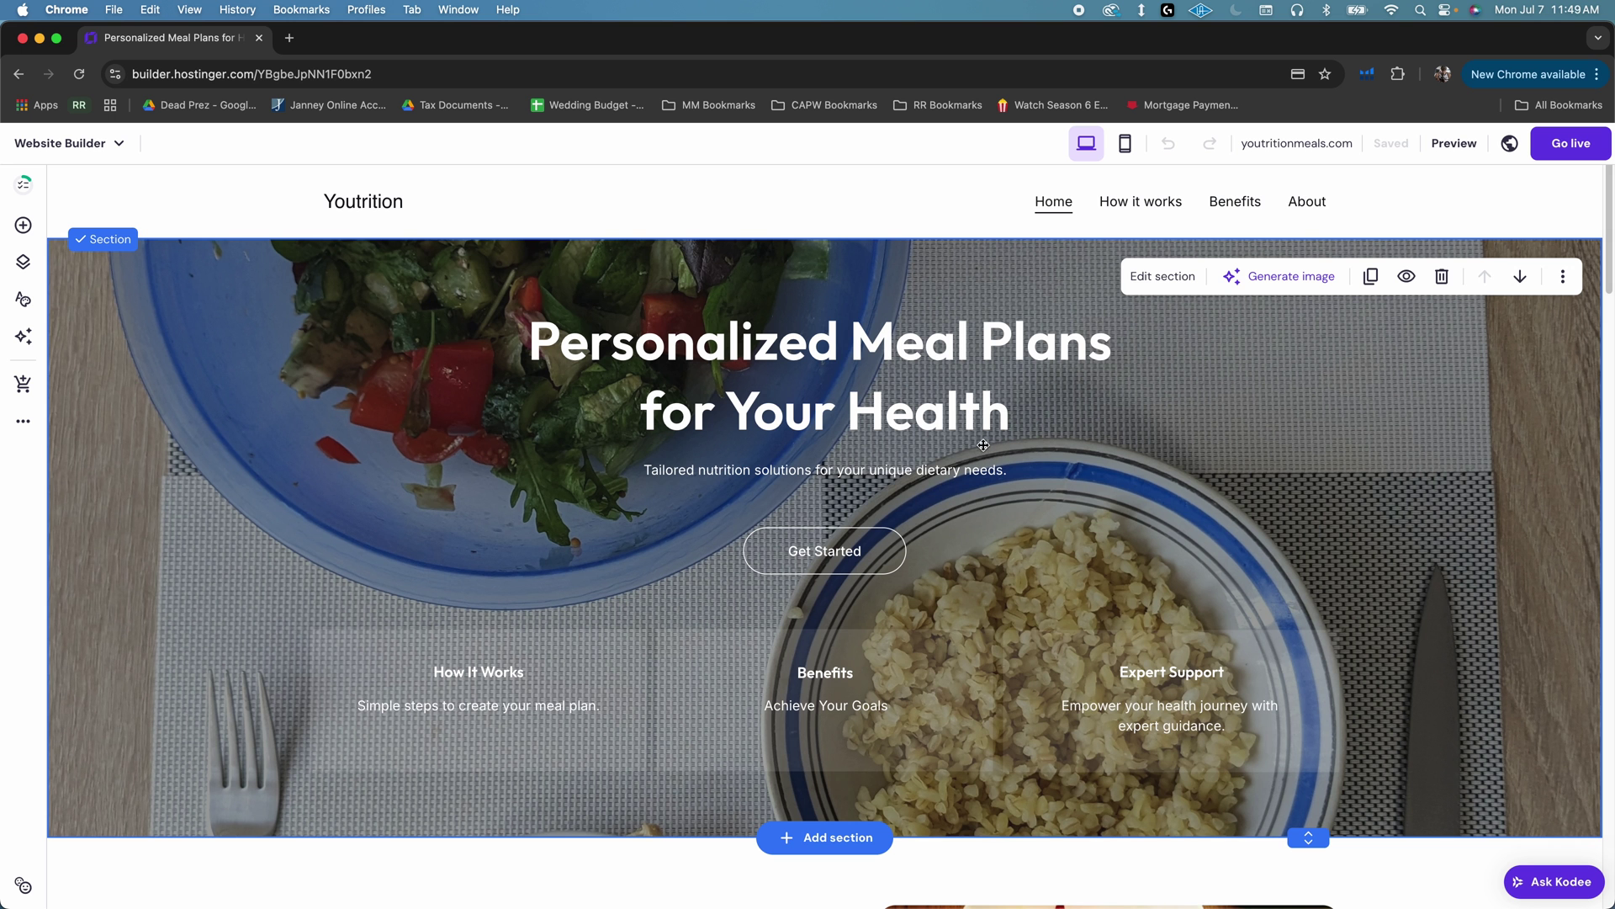
# Replace 'Health' with 'Goals' in the hero heading, then bring up AI rewriting for it
pyautogui.click(701, 341)
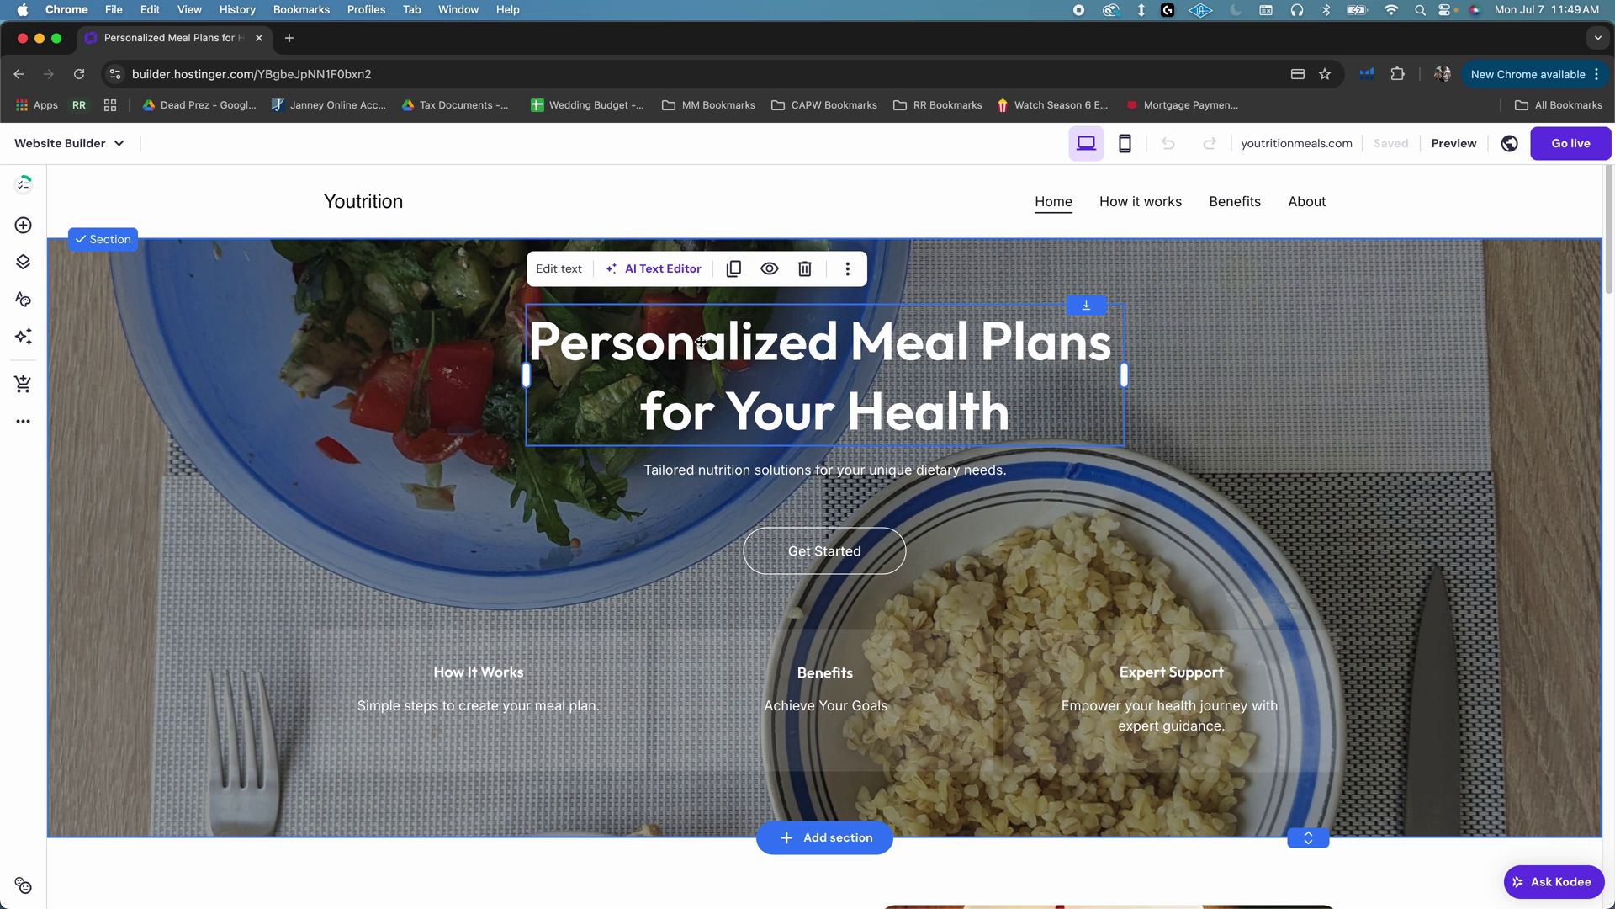
pyautogui.click(559, 268)
pyautogui.press('BackSpace')
pyautogui.press('BackSpace')
pyautogui.press('BackSpace')
pyautogui.press('BackSpace')
pyautogui.press('BackSpace')
pyautogui.press('BackSpace')
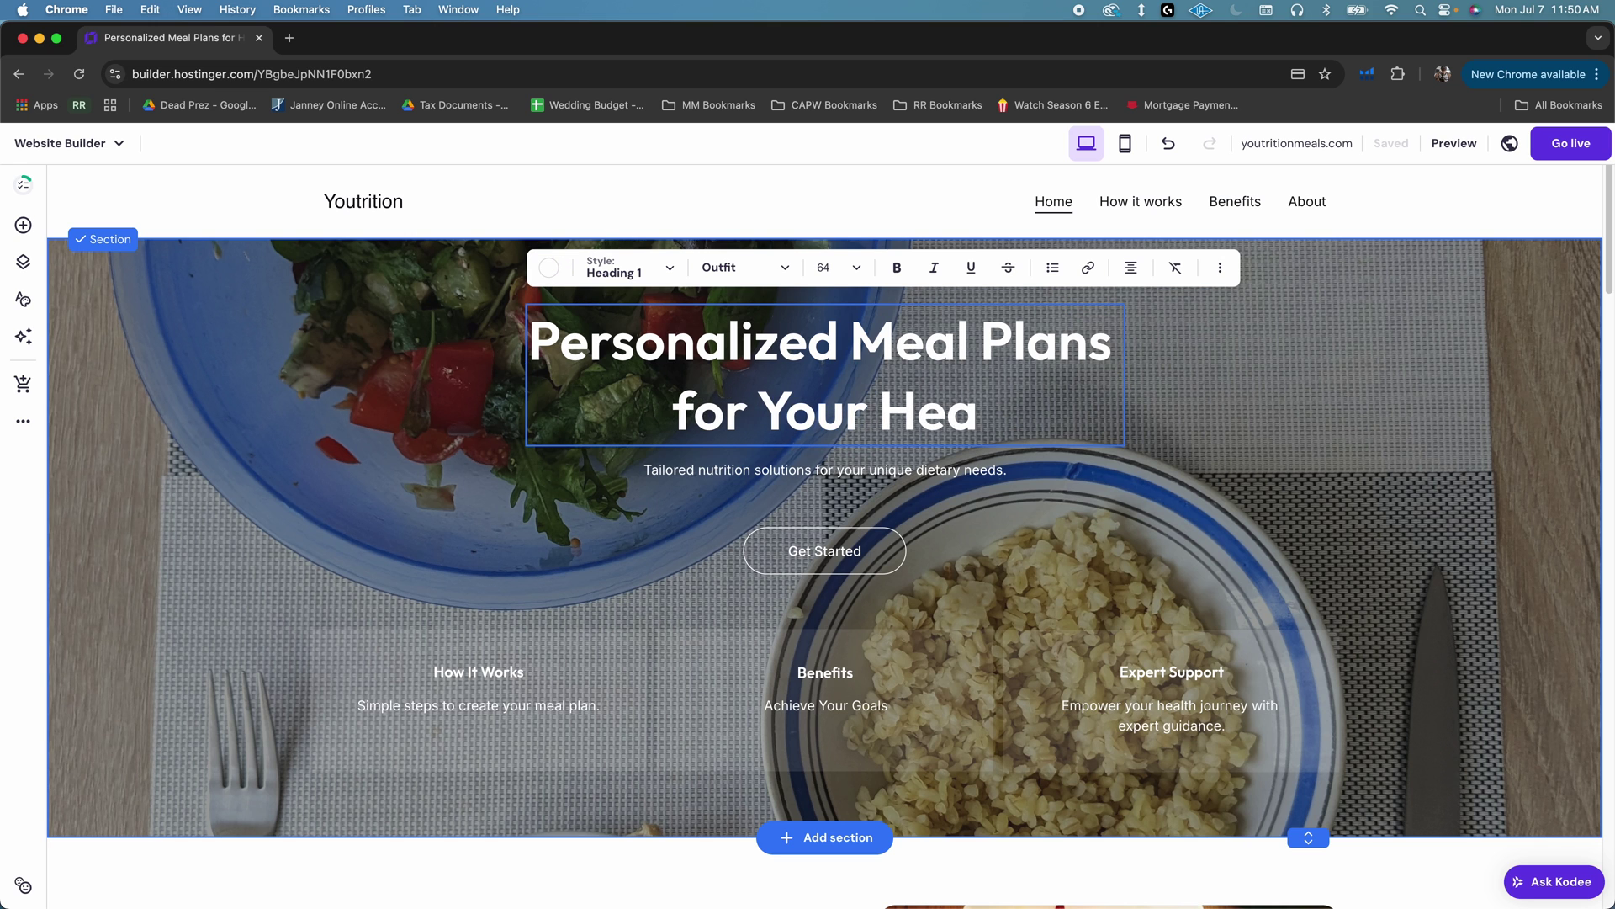
pyautogui.write('Goals')
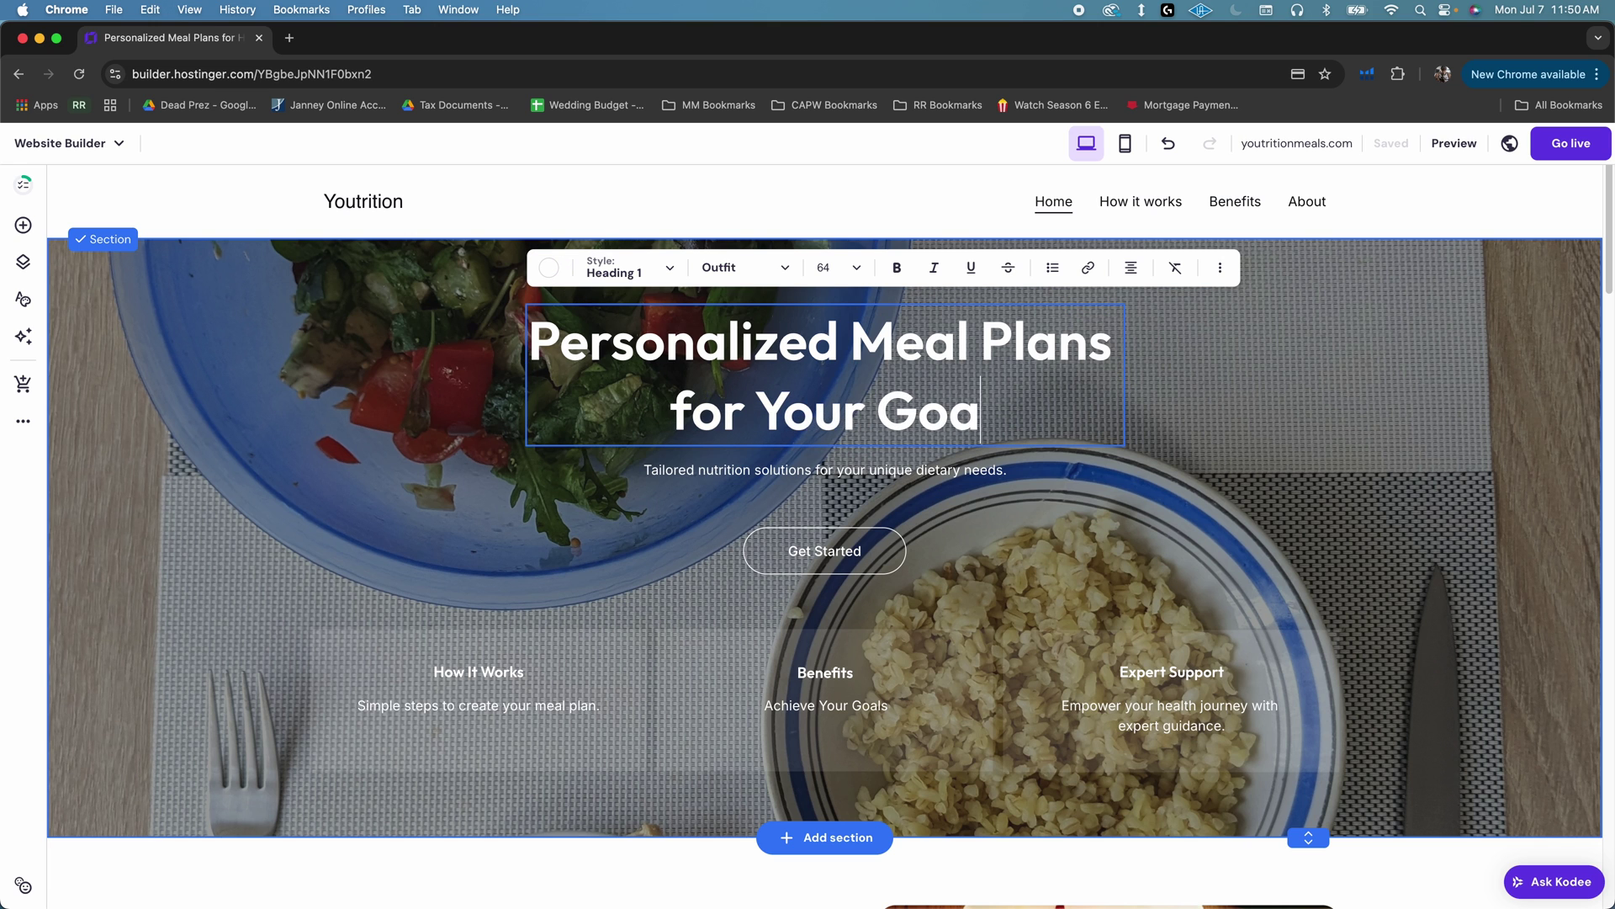
pyautogui.press('Escape')
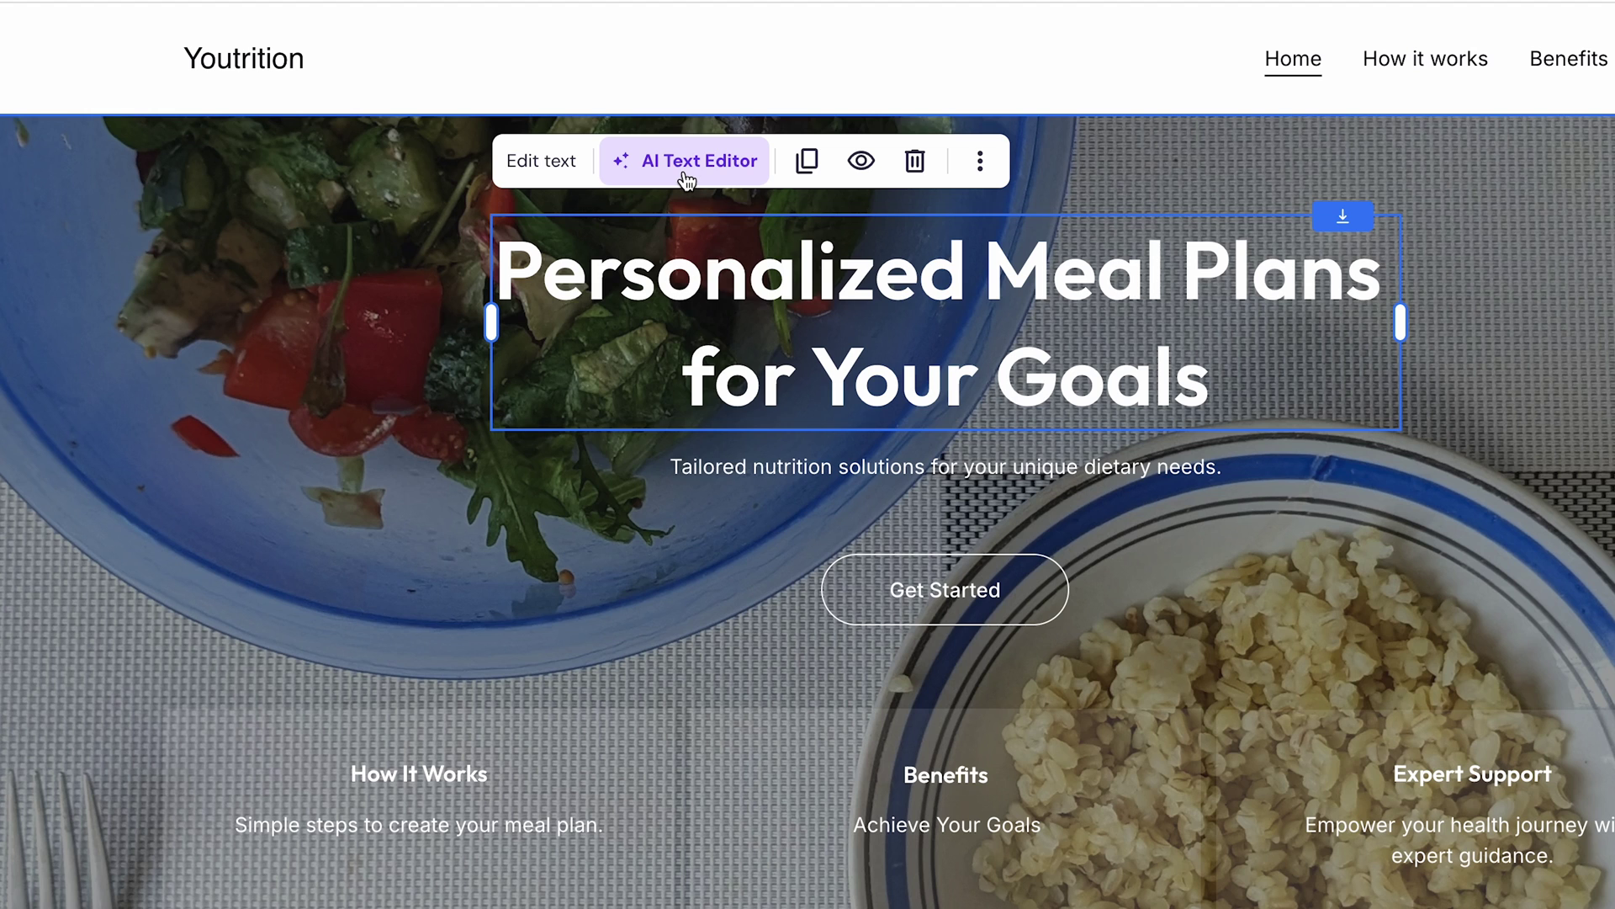
pyautogui.click(688, 175)
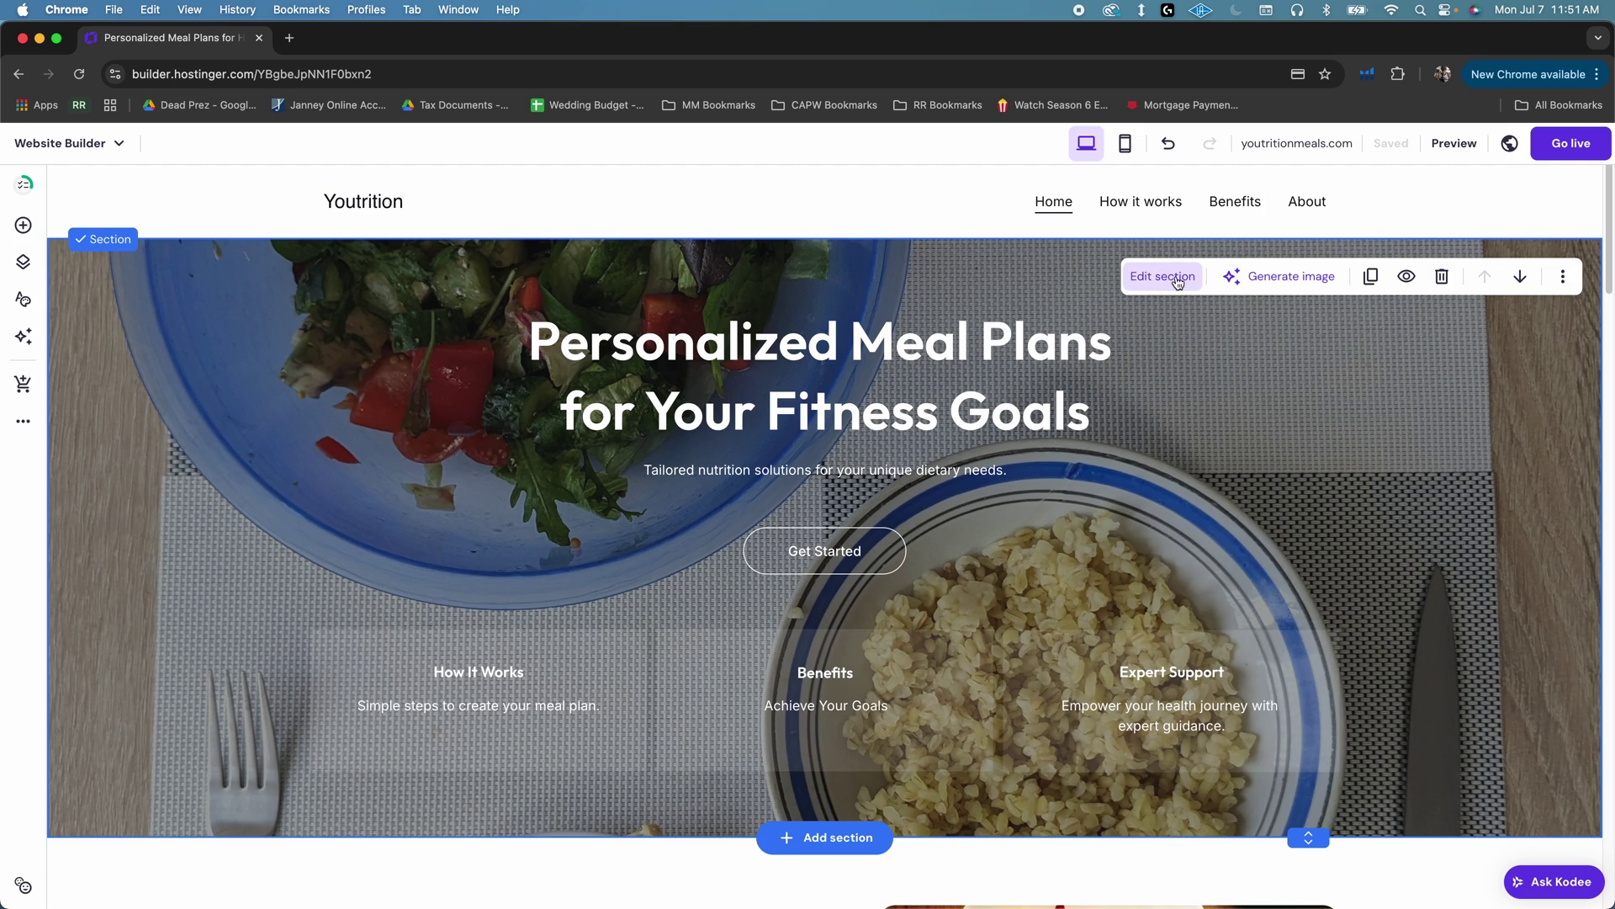
# Give the hero section a dark green solid background, then revert it to the photo background
pyautogui.click(1165, 282)
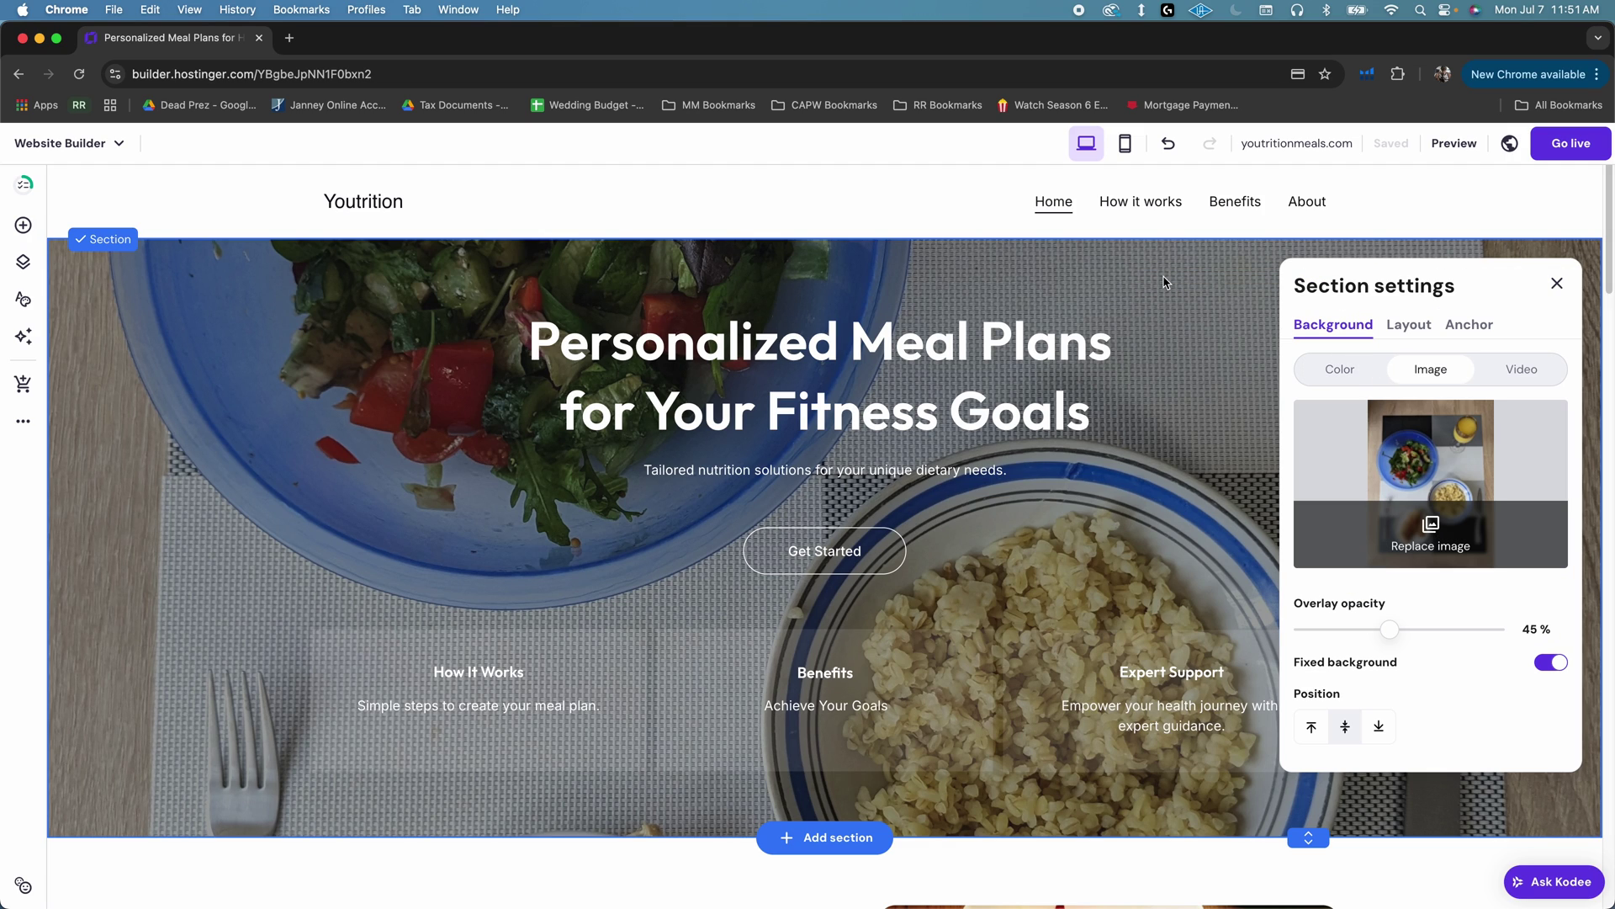
pyautogui.click(1342, 371)
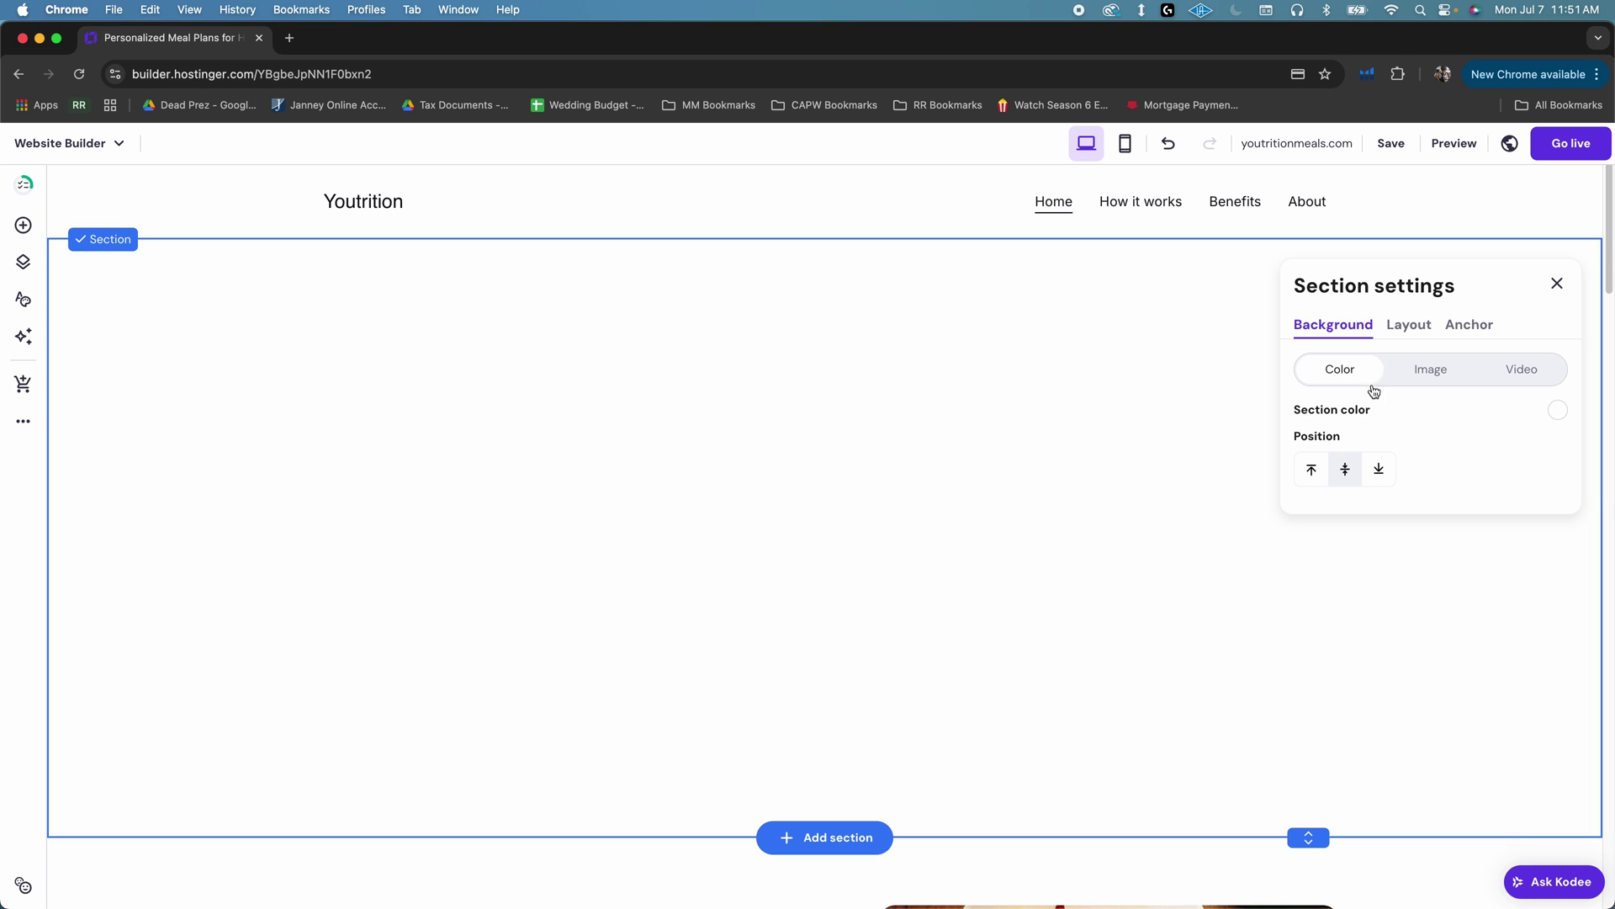
pyautogui.click(1559, 412)
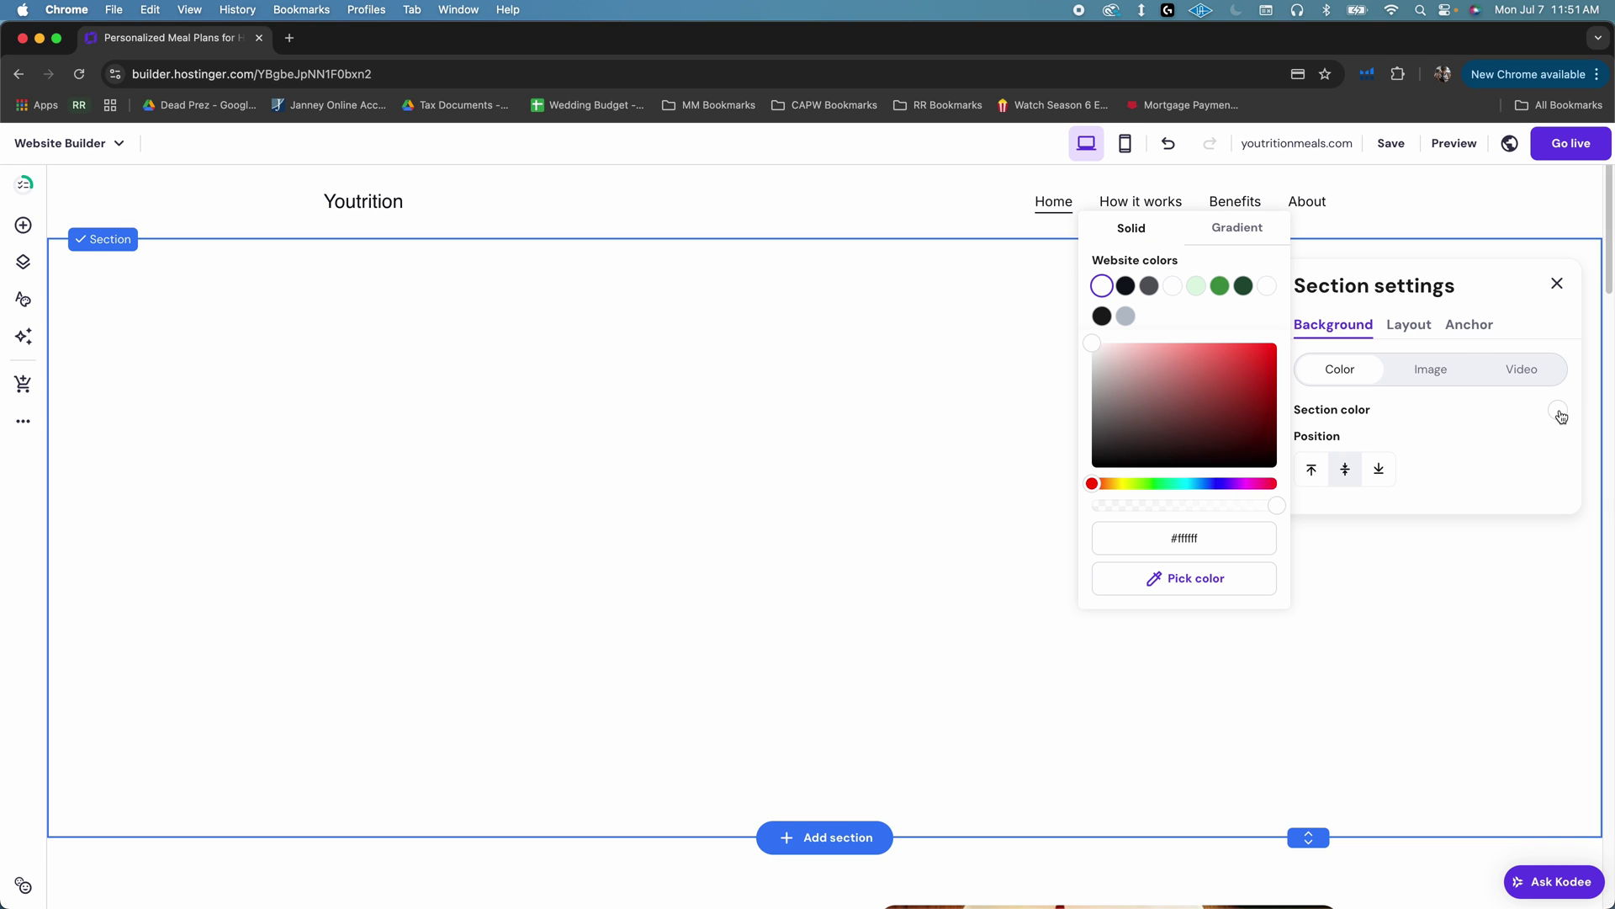
pyautogui.click(1219, 286)
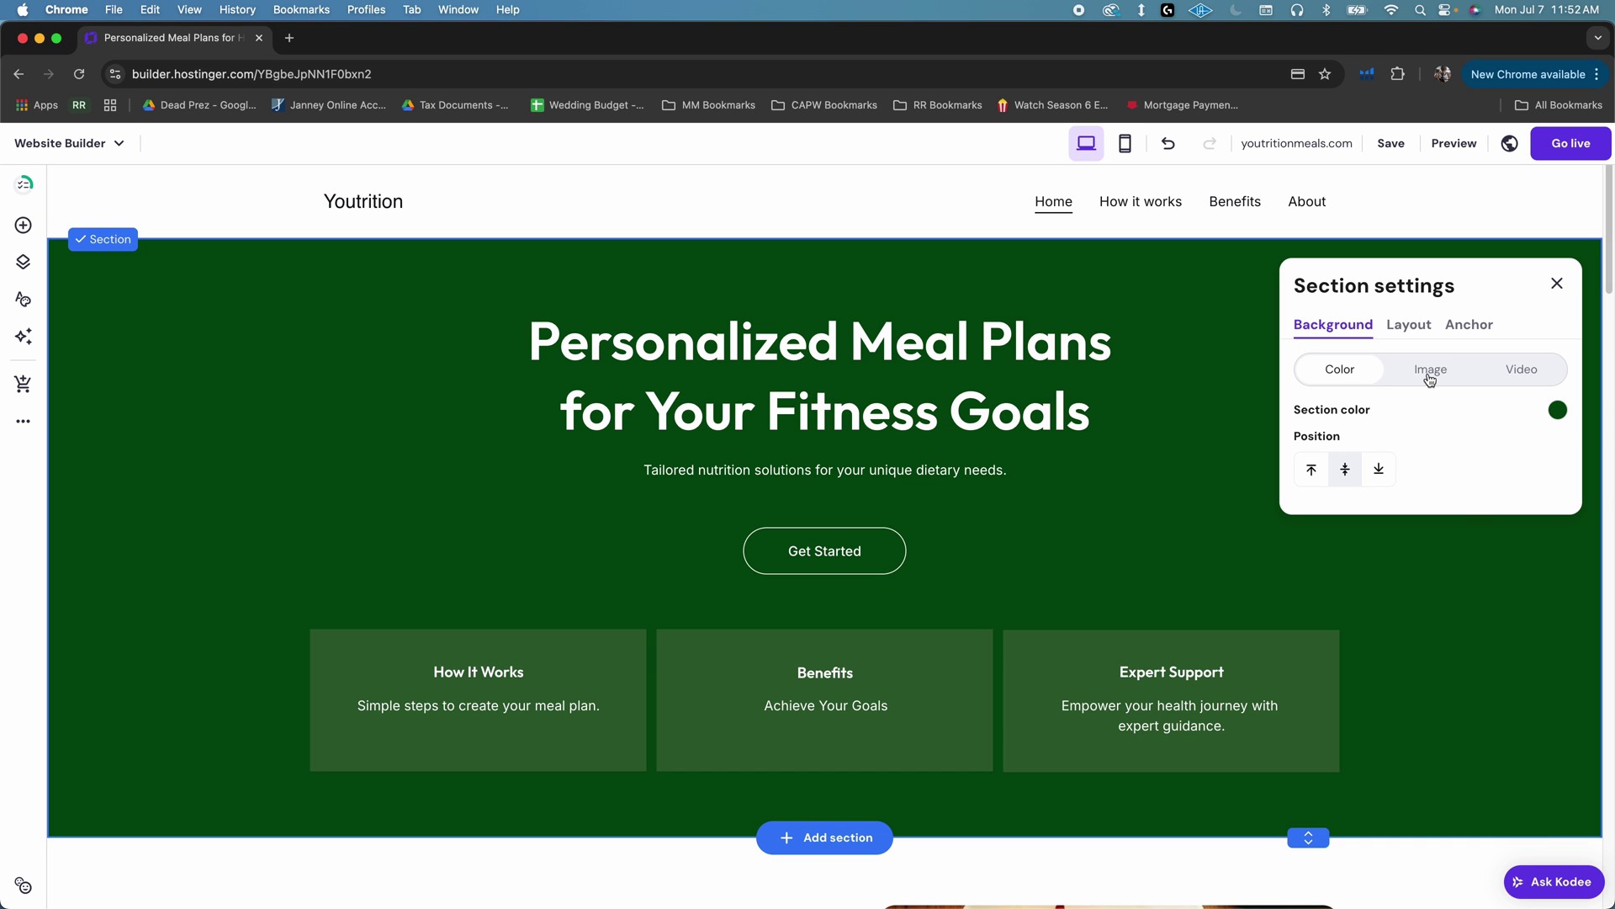
pyautogui.click(1429, 378)
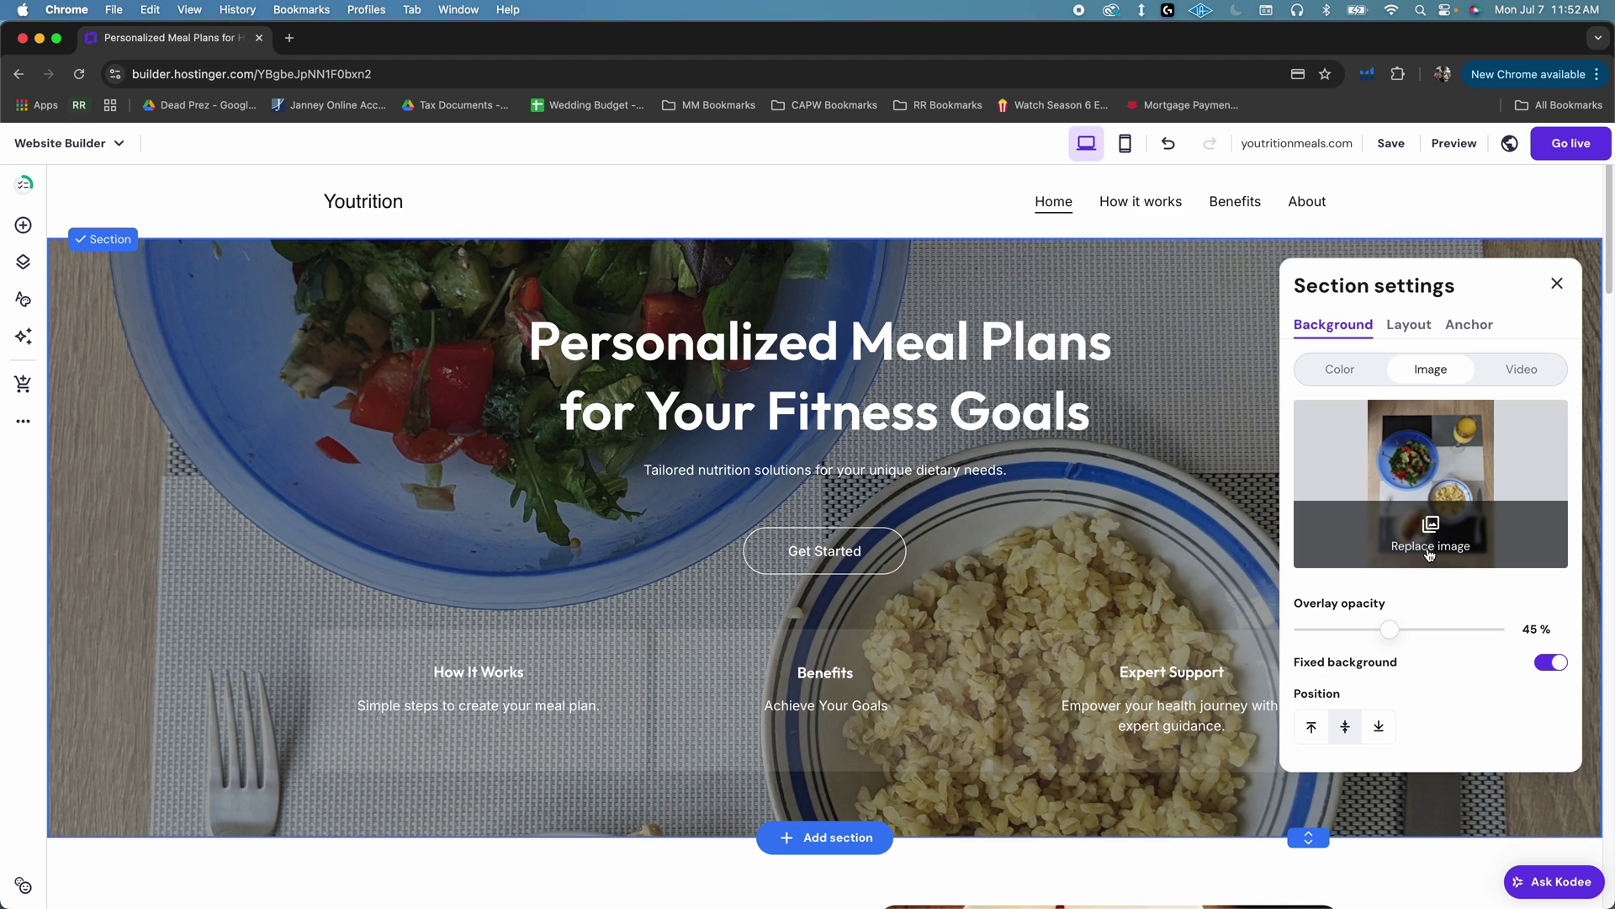
pyautogui.click(1371, 548)
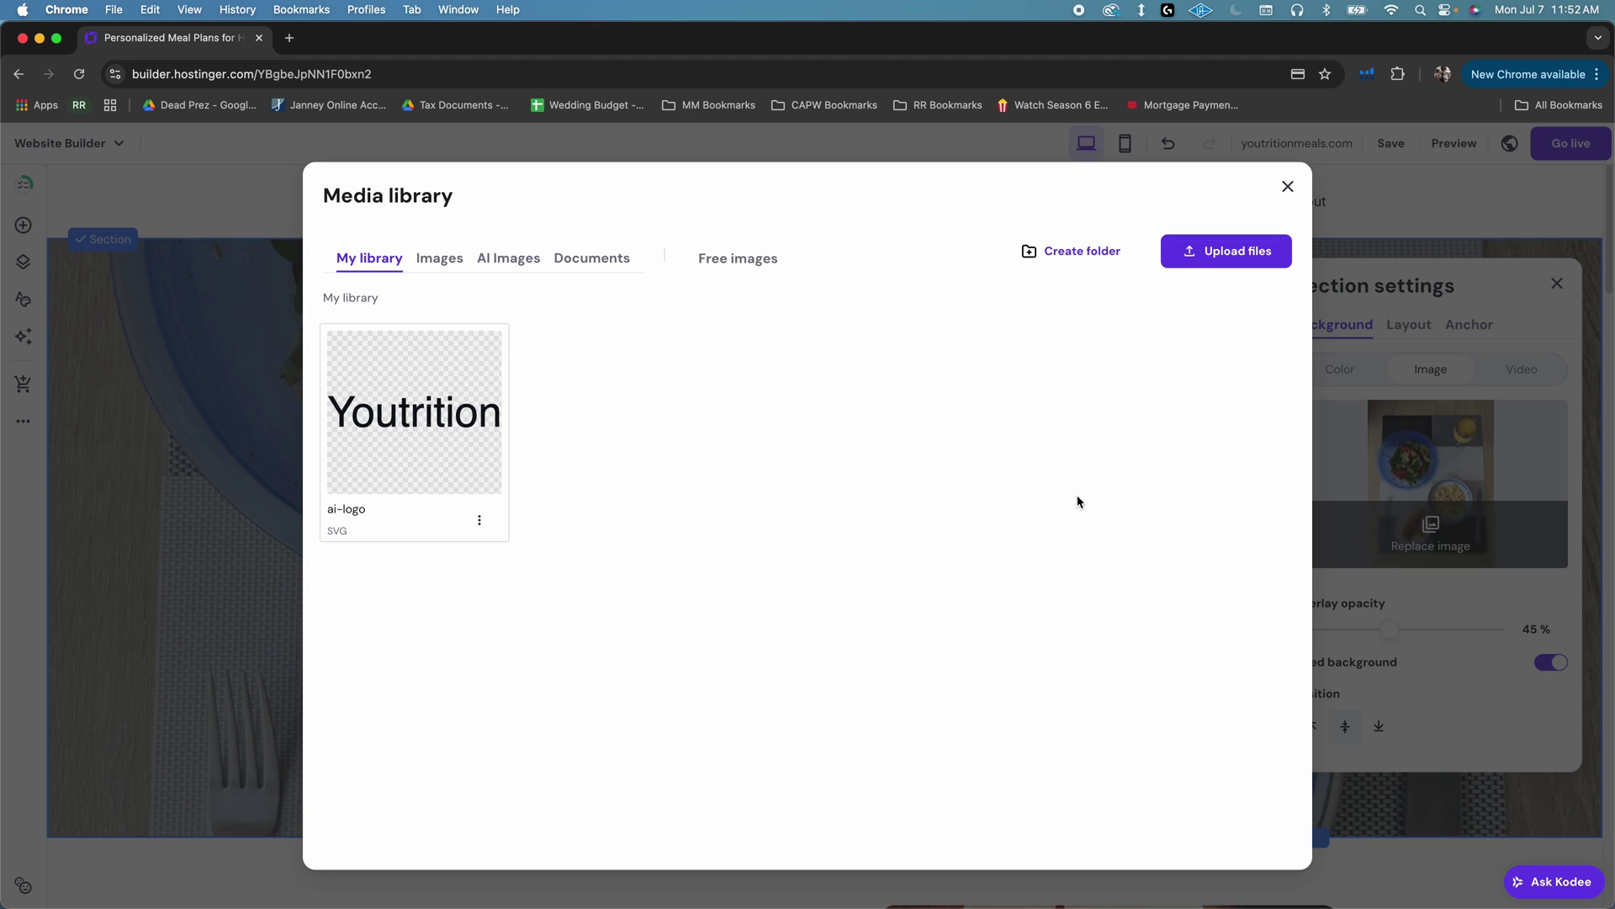
# Search the Media library's free stock images for a new hero background
pyautogui.write('N')
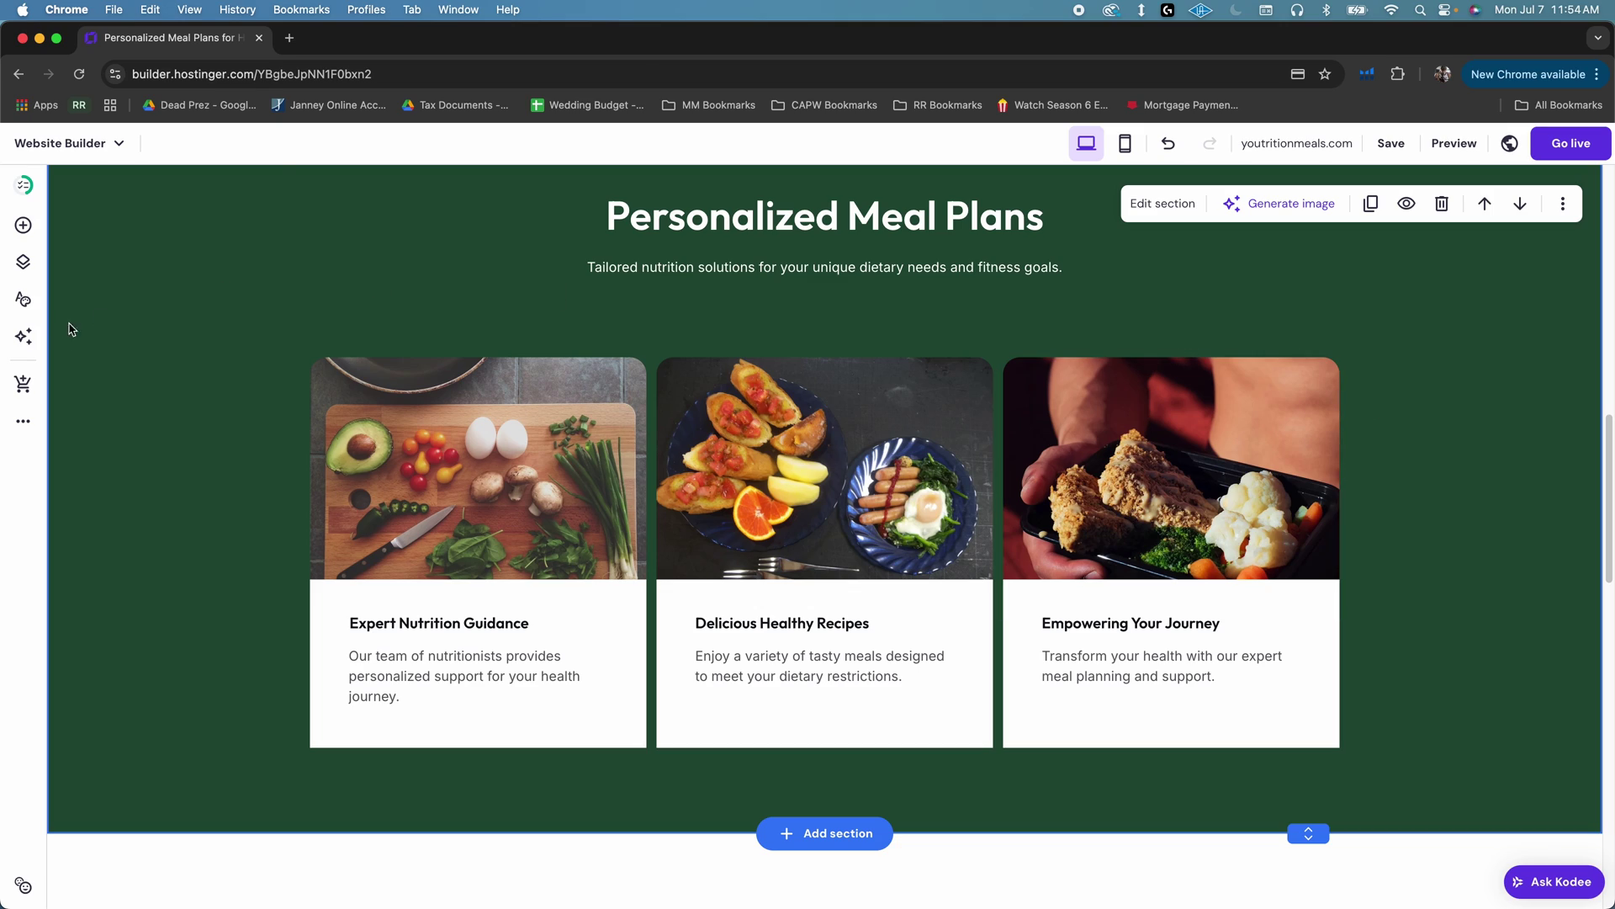
# Generate Abstract plate-as-target logos with fork and knife in AI Logo Maker, then open one for editing
pyautogui.click(23, 338)
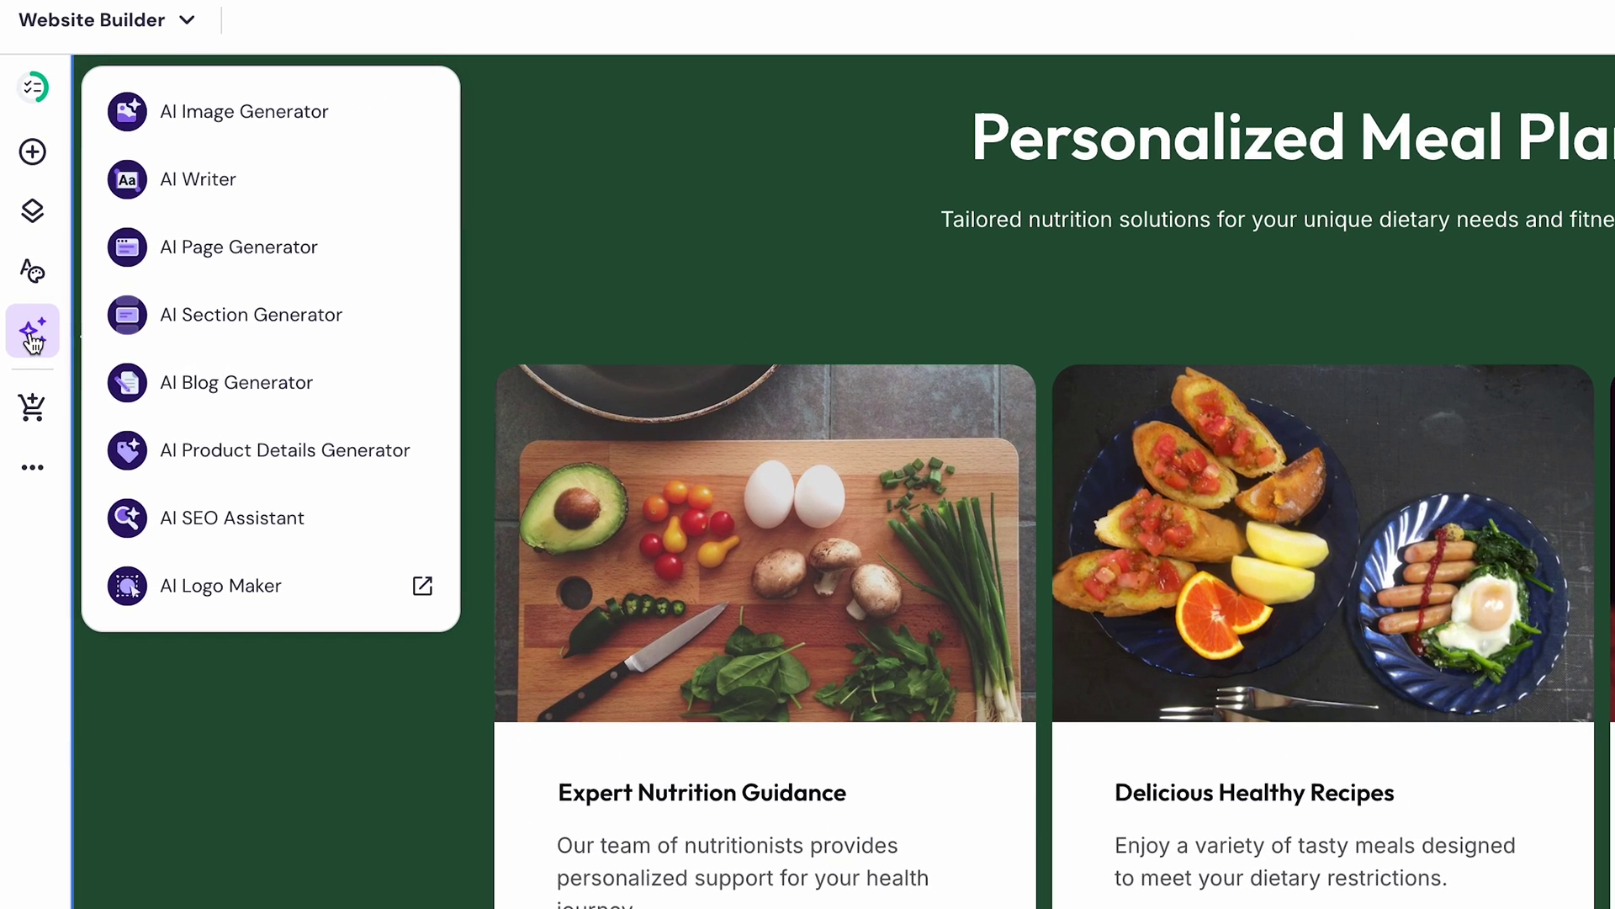
pyautogui.click(324, 608)
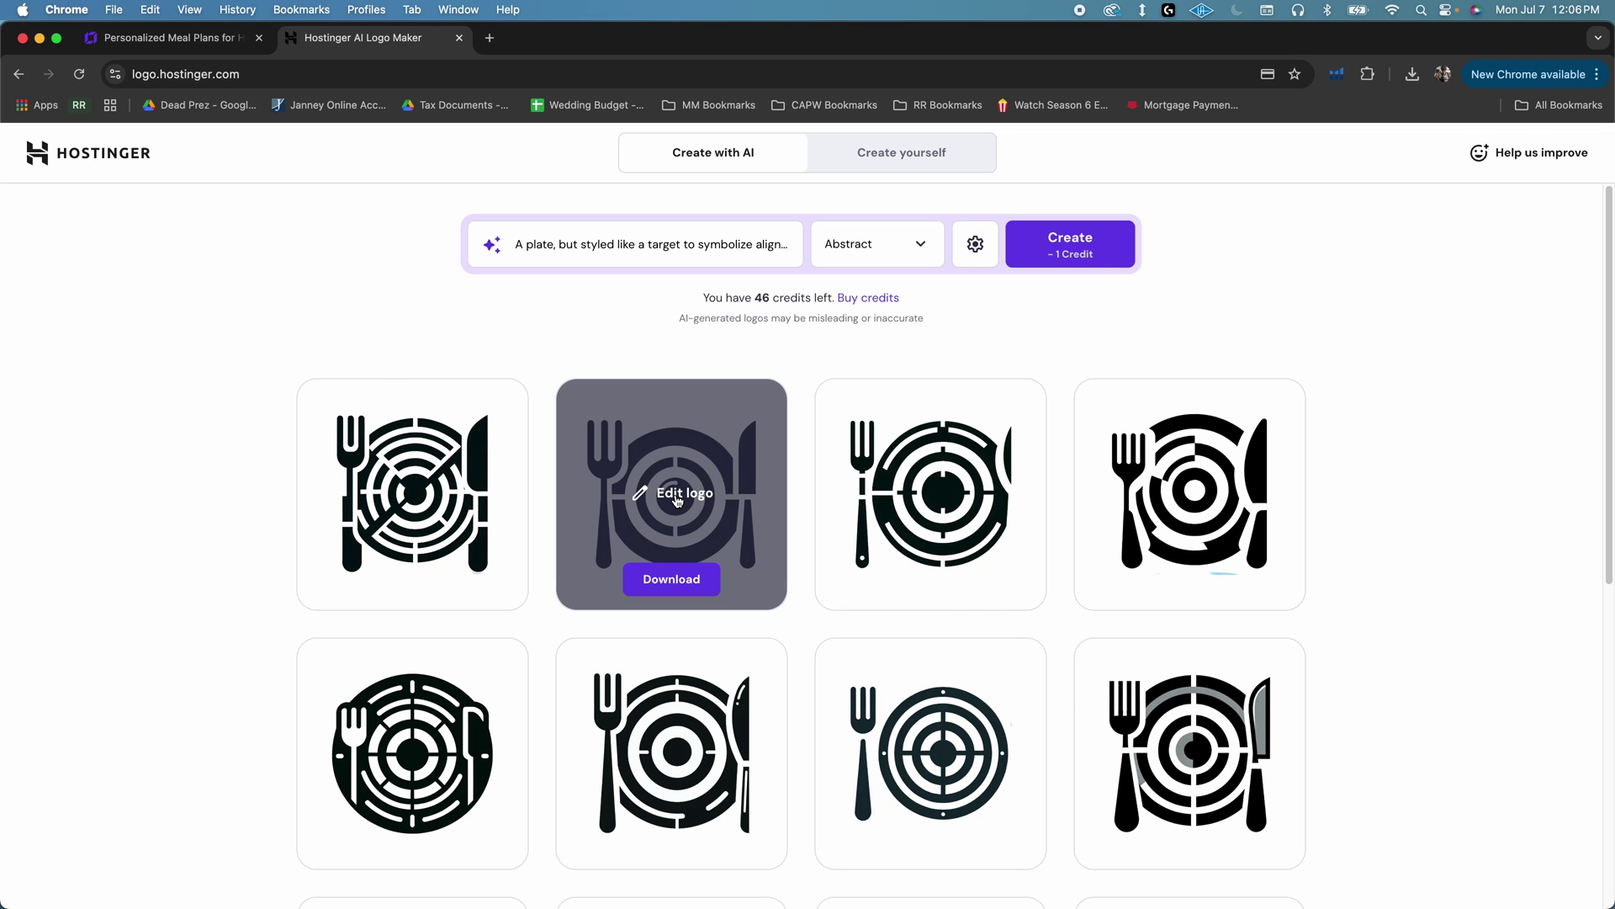
pyautogui.click(678, 496)
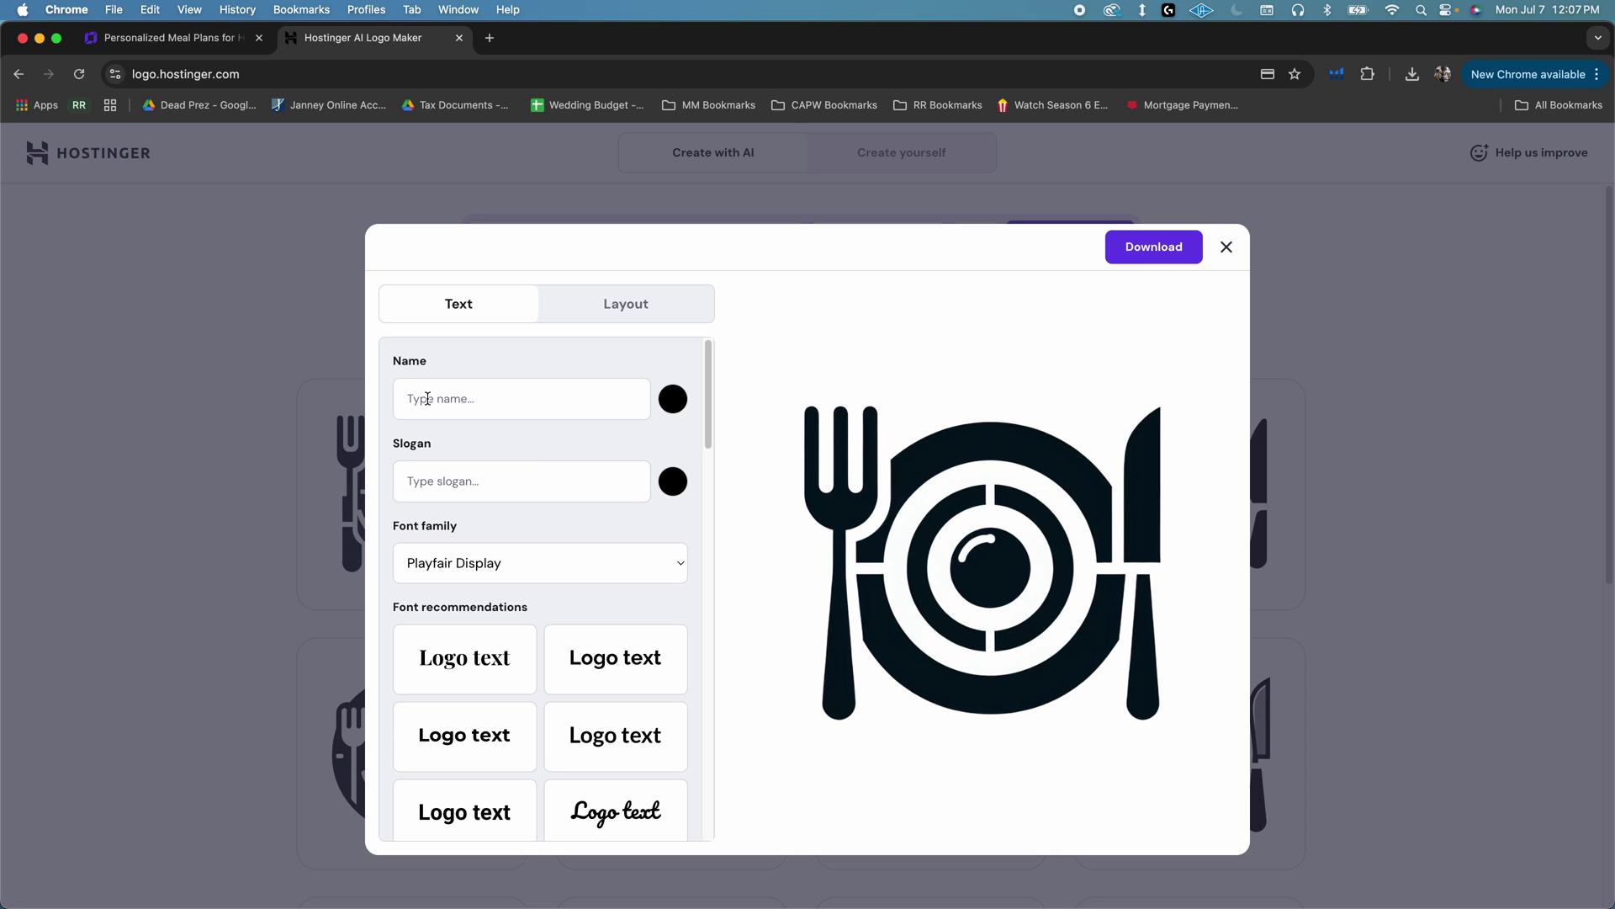
# Enter 'Youtrition' as the logo's name
pyautogui.write('Youtrition')
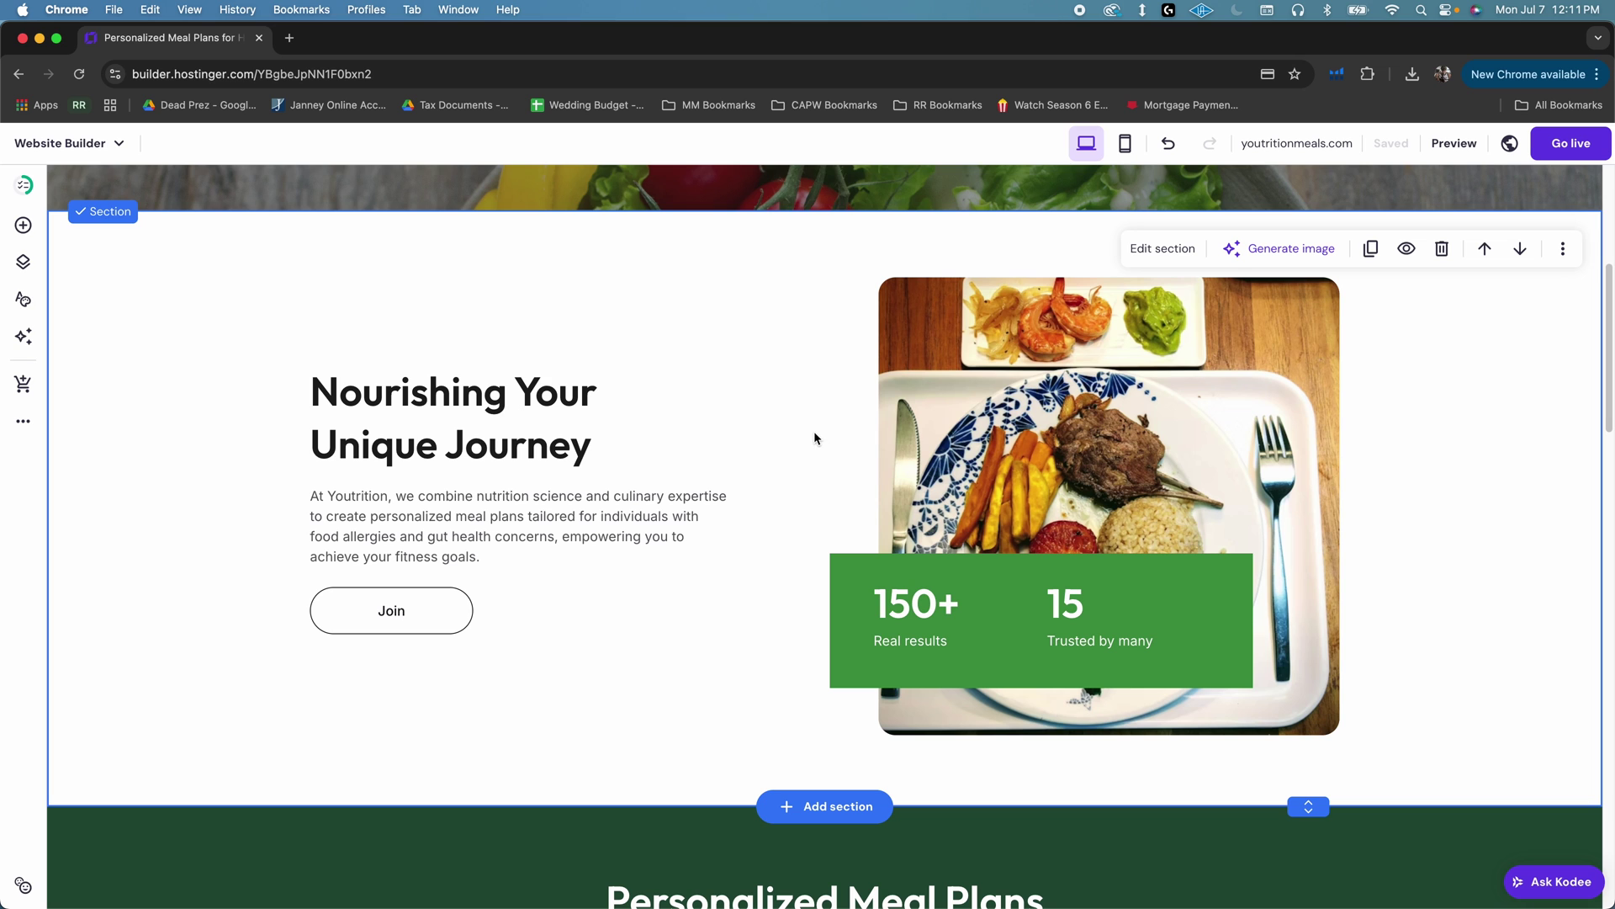
# Have AI Writer write a paragraph on personalized meal plans for fitness goals and gut health, and copy it
pyautogui.click(26, 339)
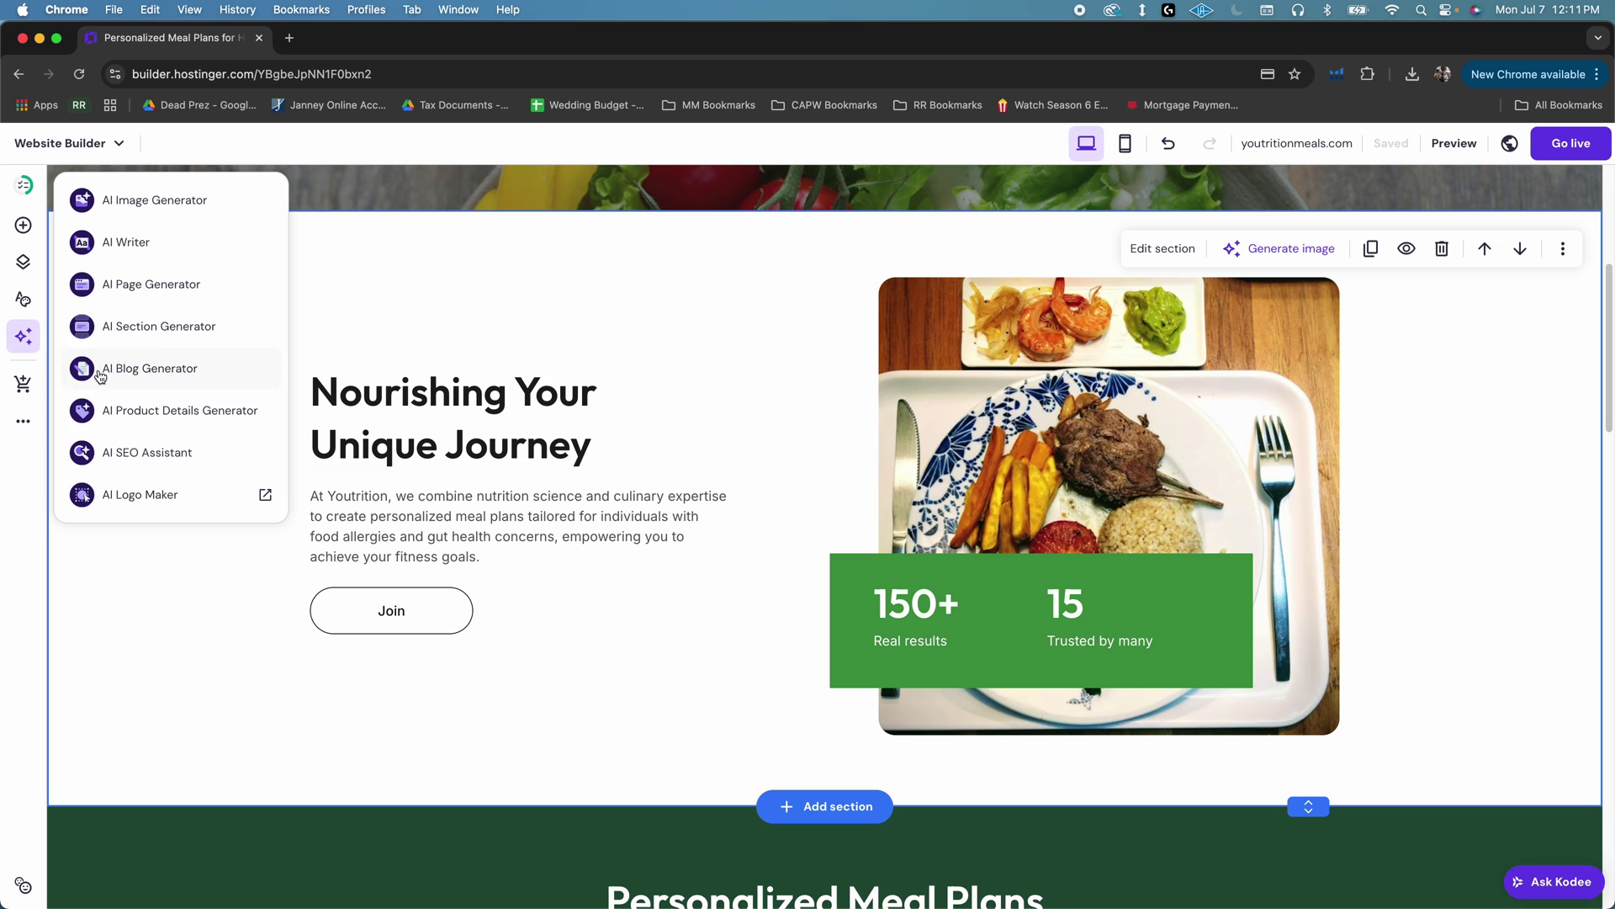
pyautogui.click(191, 241)
pyautogui.write('Write a short paragraph for the beenfits of having a per')
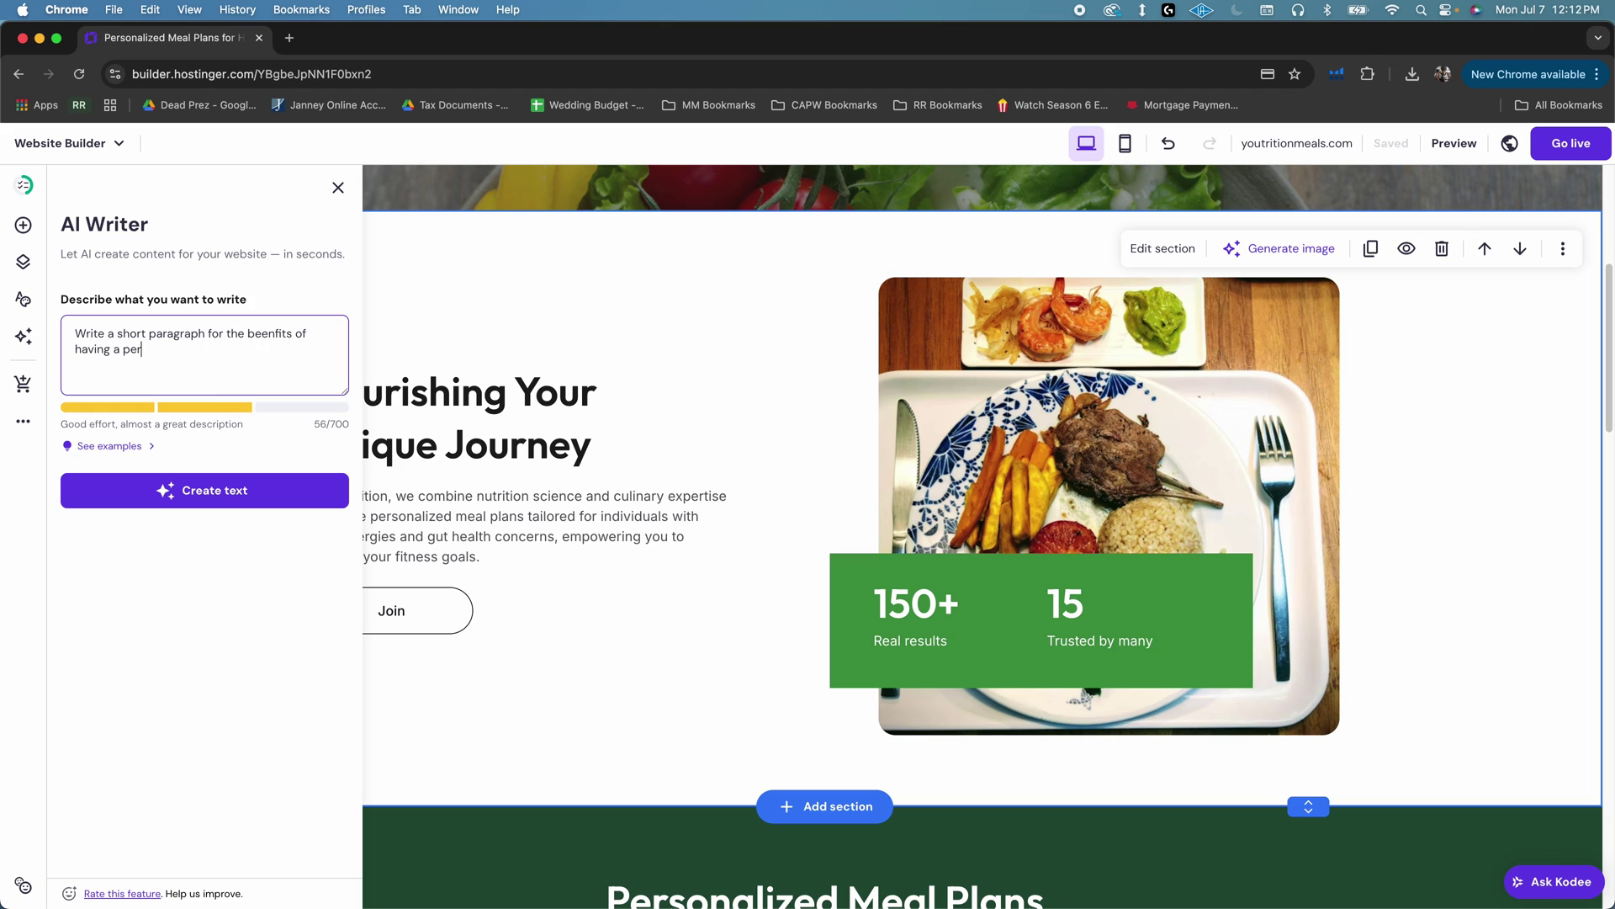
pyautogui.write('sonalized meal plan to meet your fitness goals and how it can be tailored ')
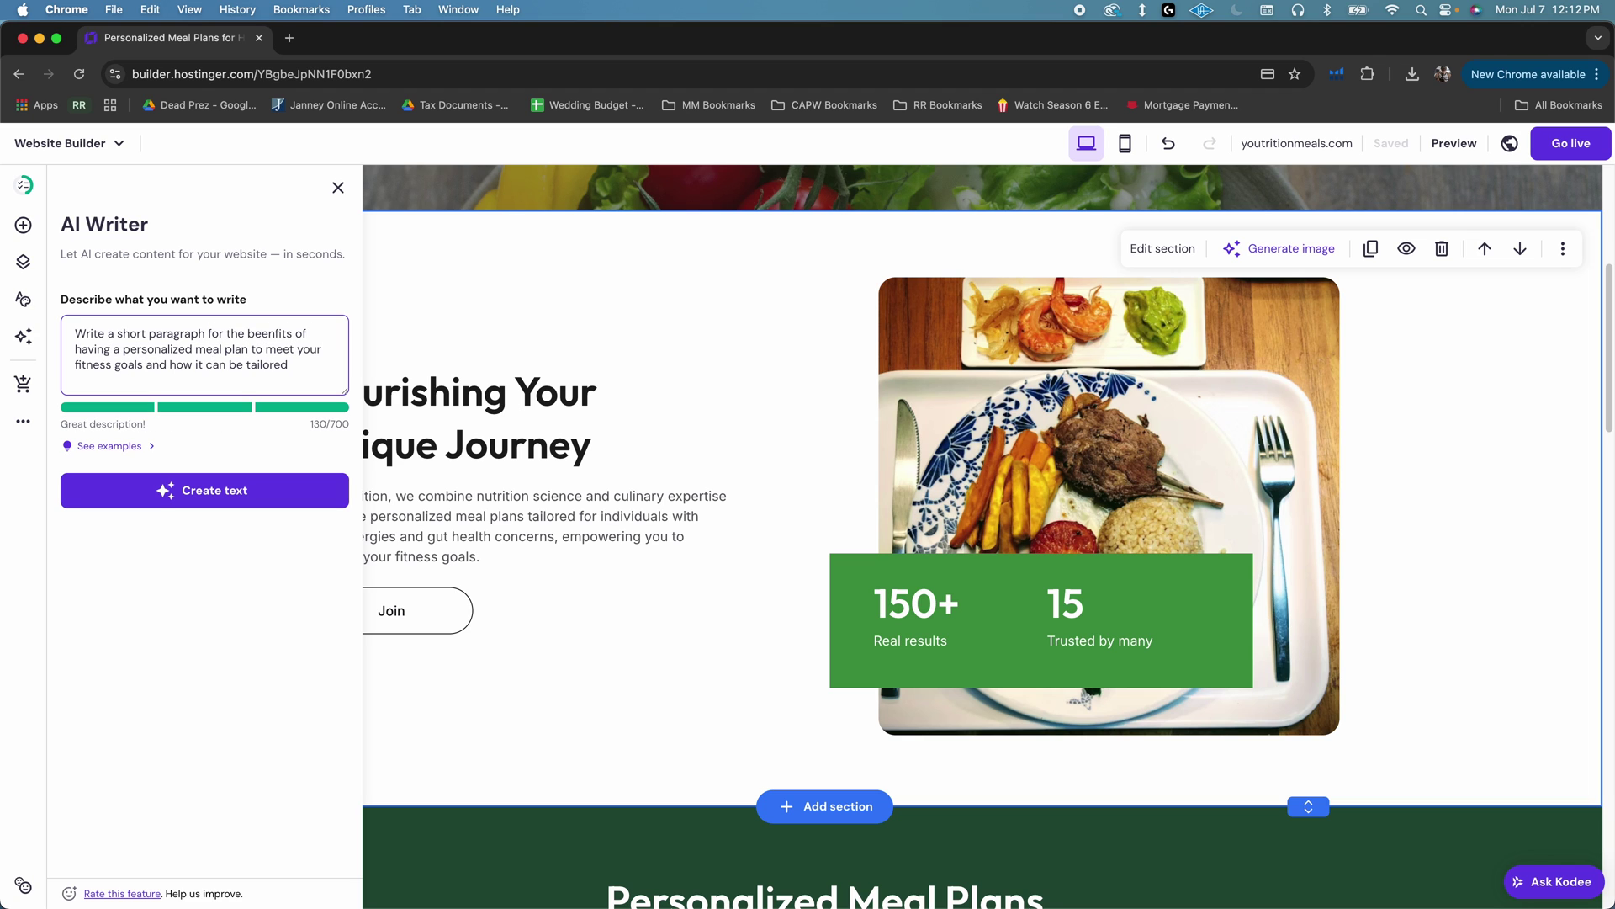
pyautogui.write('to your spefific gut health needs.')
pyautogui.click(246, 491)
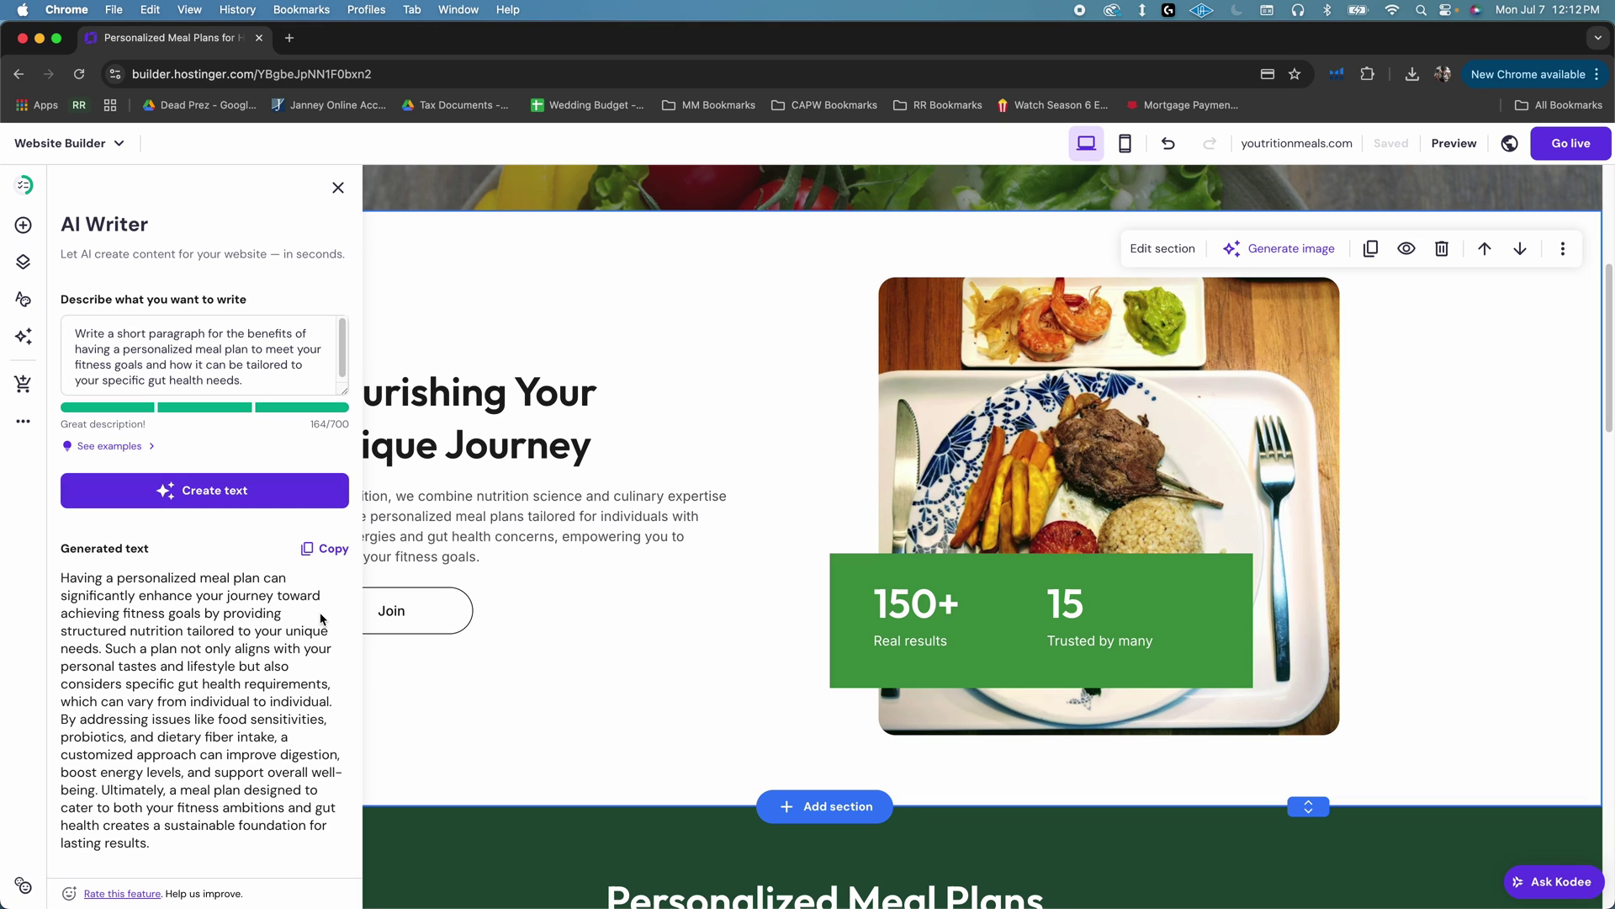
pyautogui.click(329, 550)
pyautogui.click(23, 338)
pyautogui.click(23, 340)
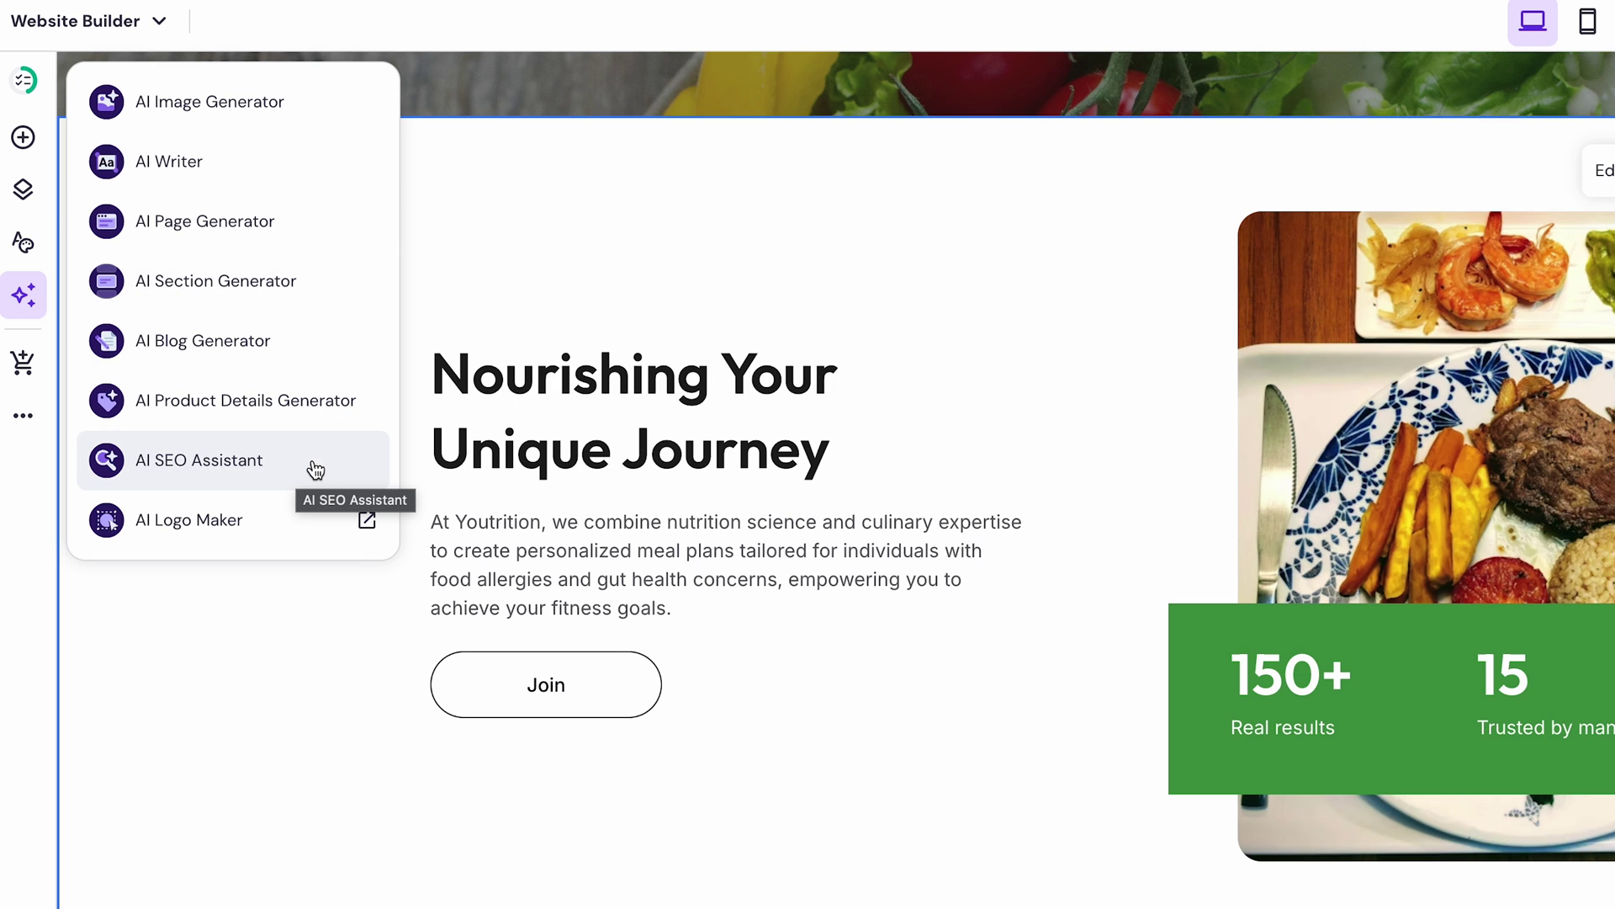
# Dismiss the AI tools list to return to the 'Nourishing Your Unique Journey' section
pyautogui.click(480, 288)
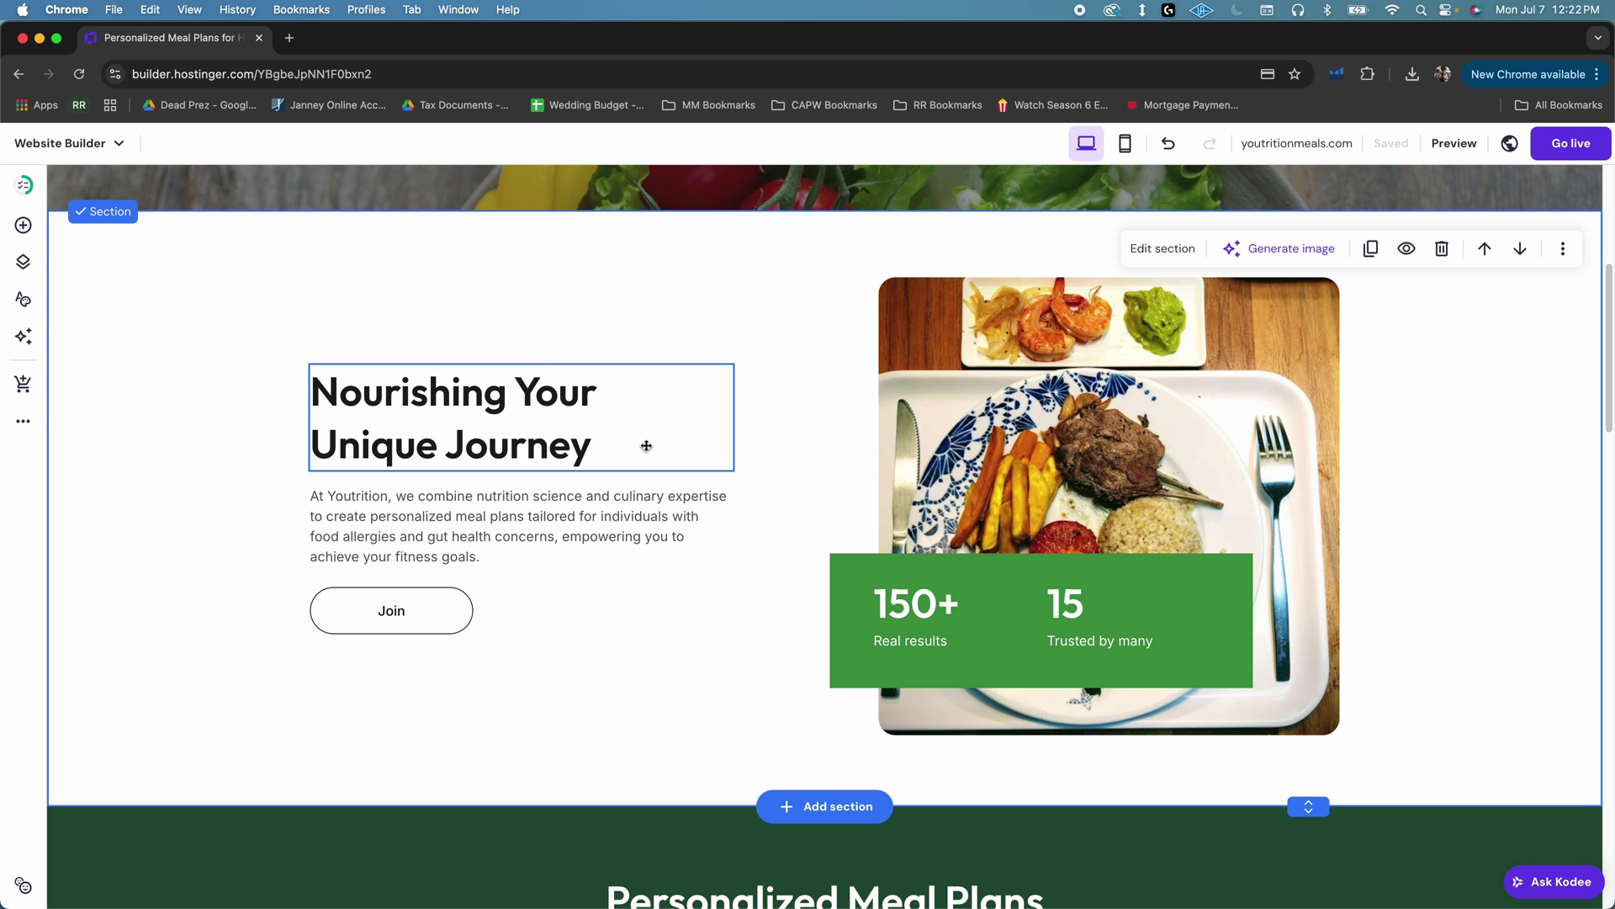
# Switch the editor to the mobile layout and scroll through the page
pyautogui.scroll(10, 902, 444)
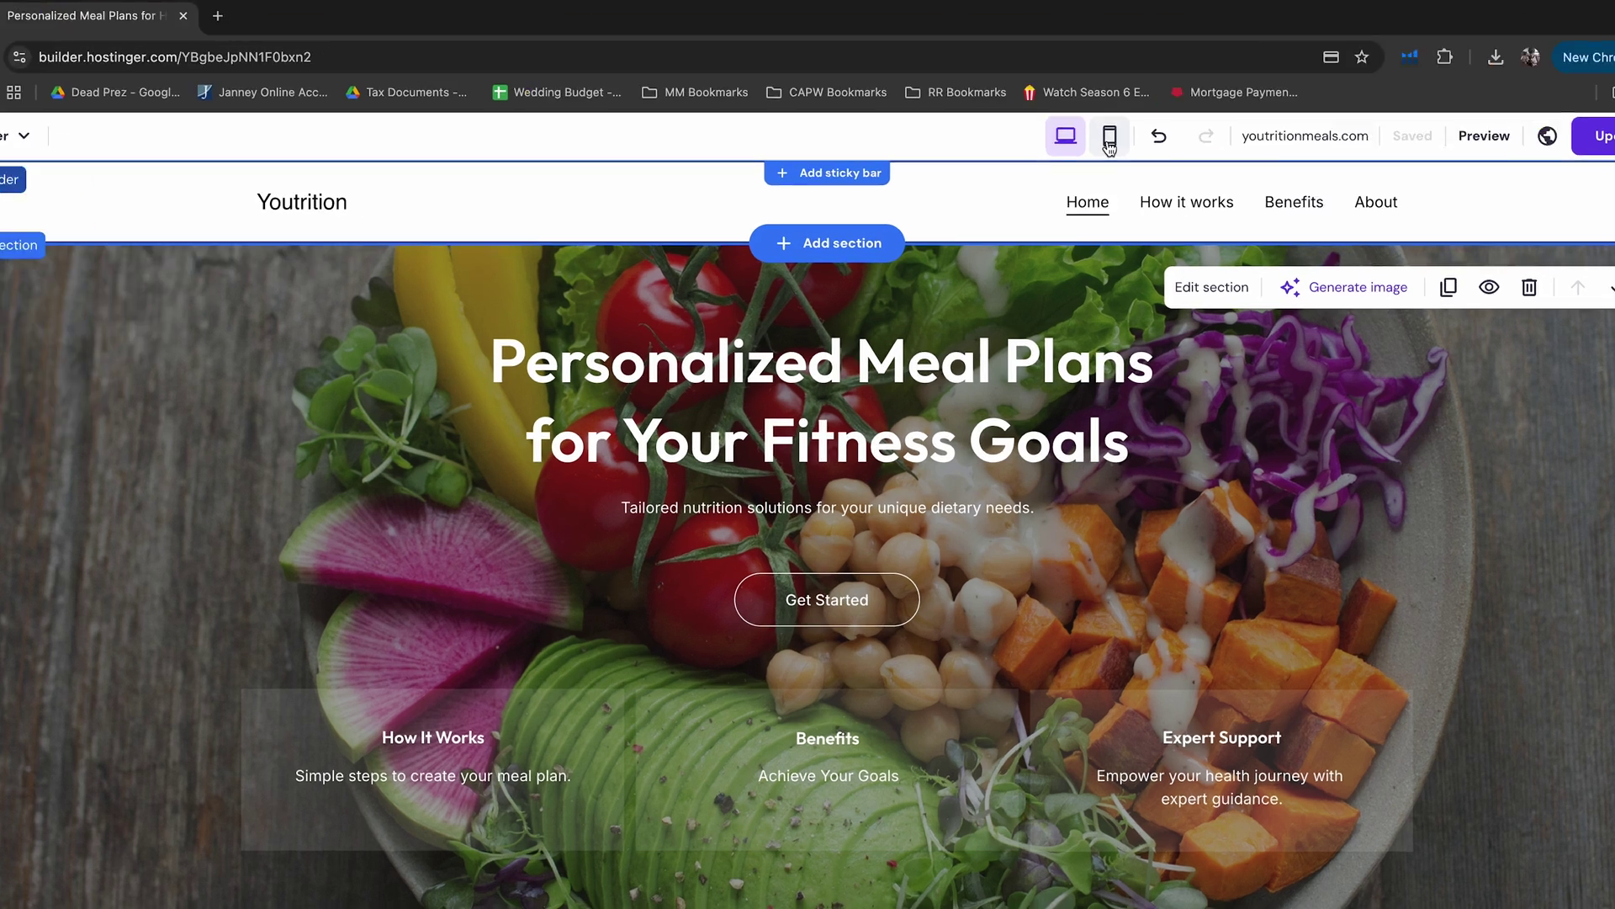
pyautogui.click(1073, 143)
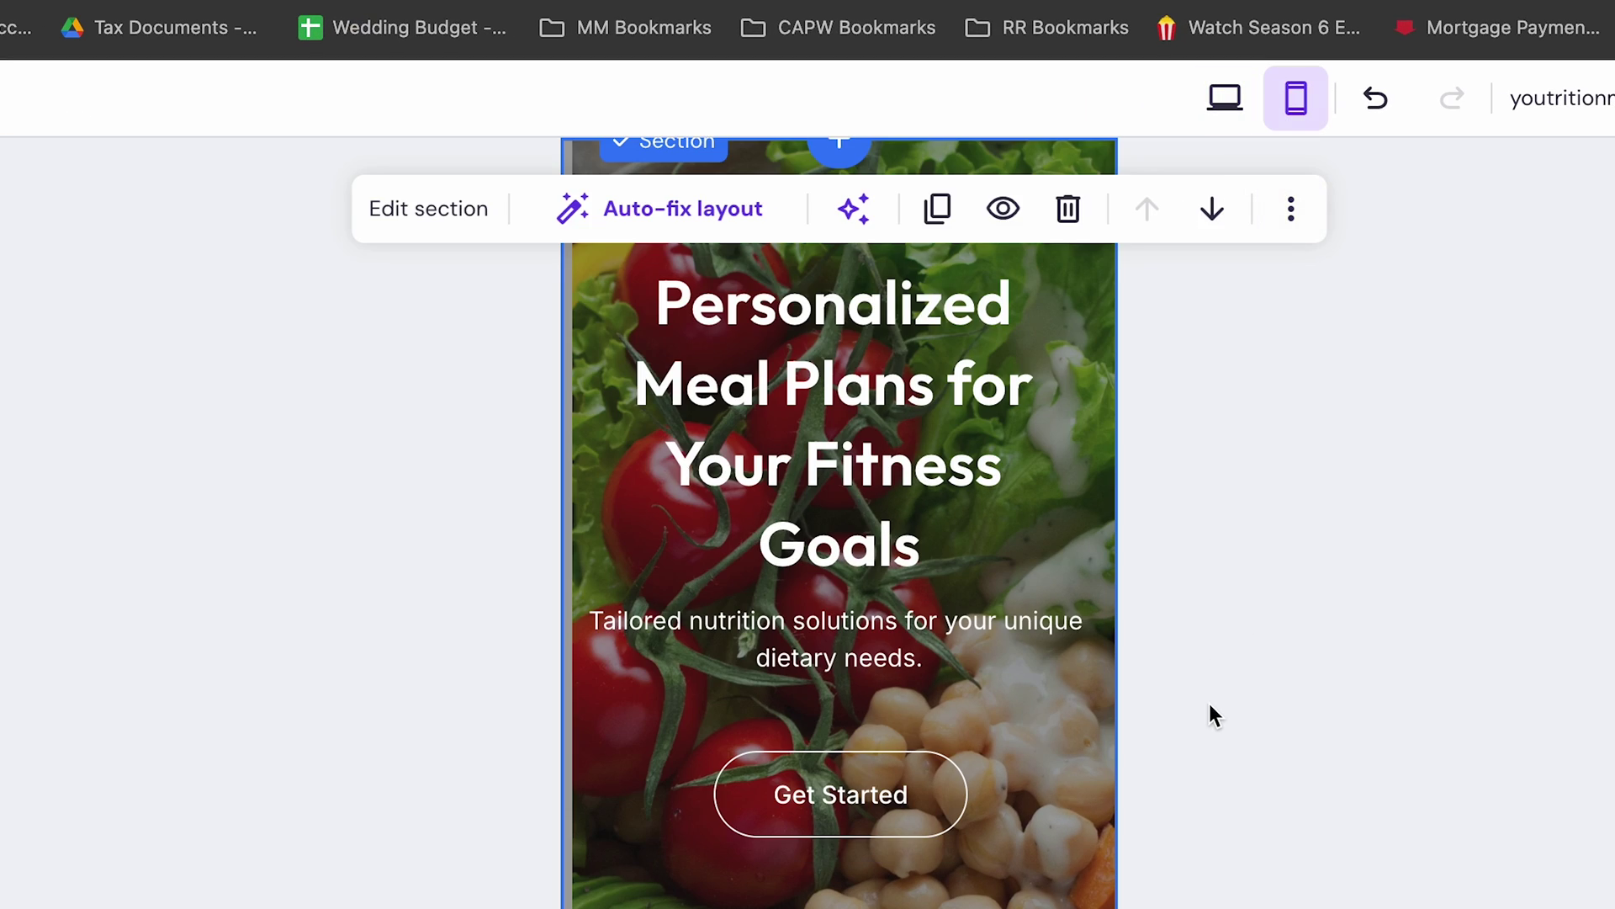
pyautogui.scroll(2, 1210, 707)
pyautogui.scroll(-3, 1033, 669)
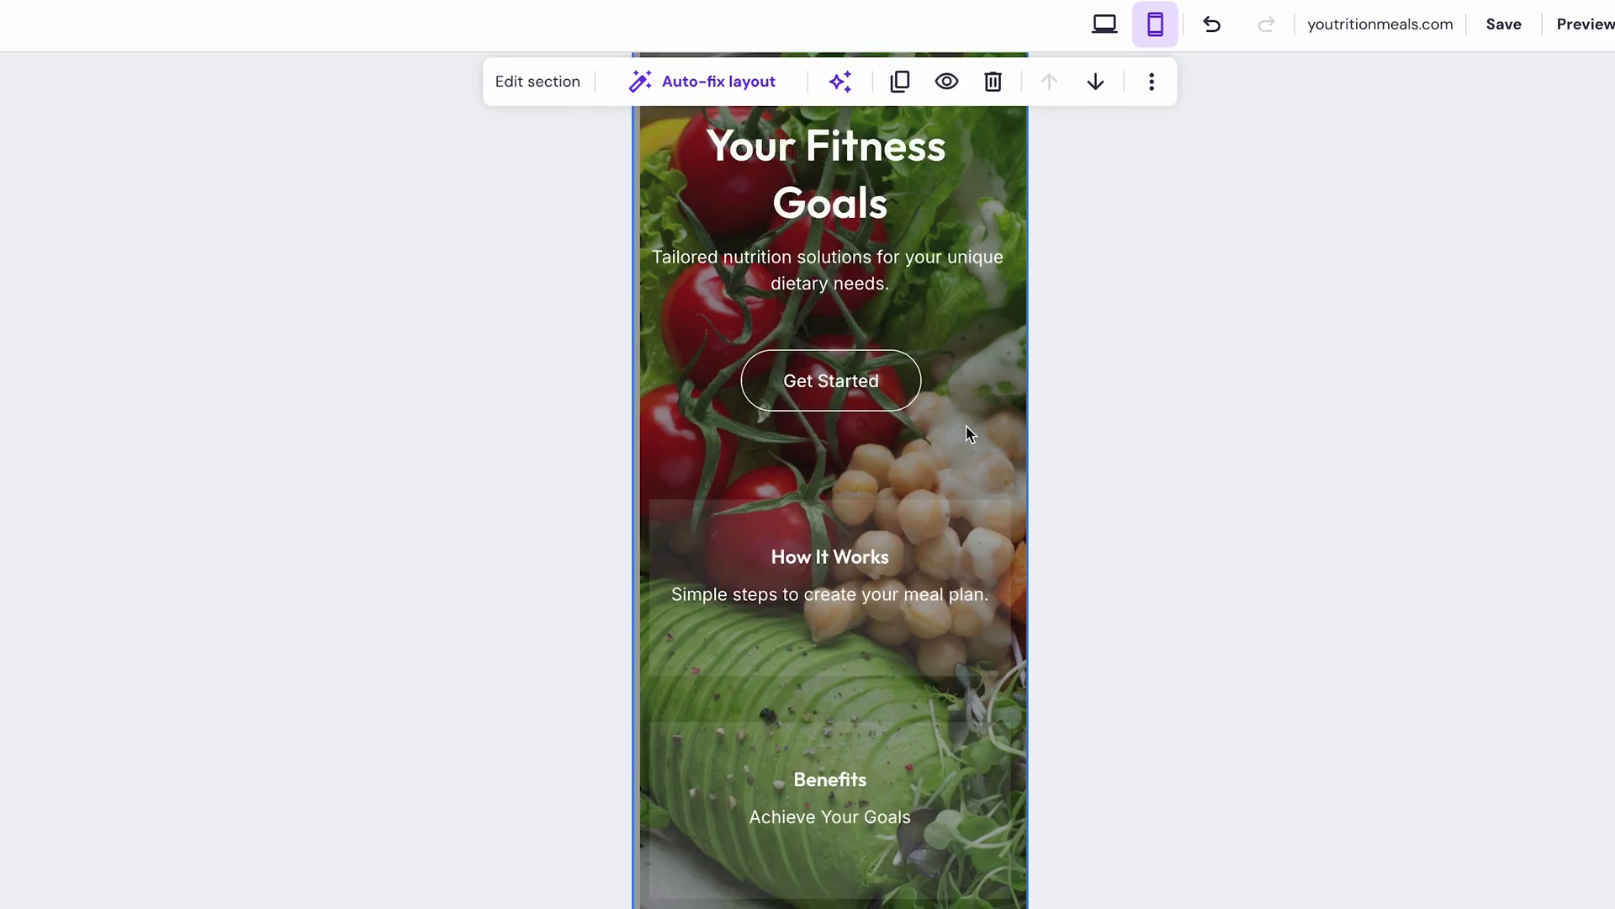
pyautogui.scroll(-15, 966, 434)
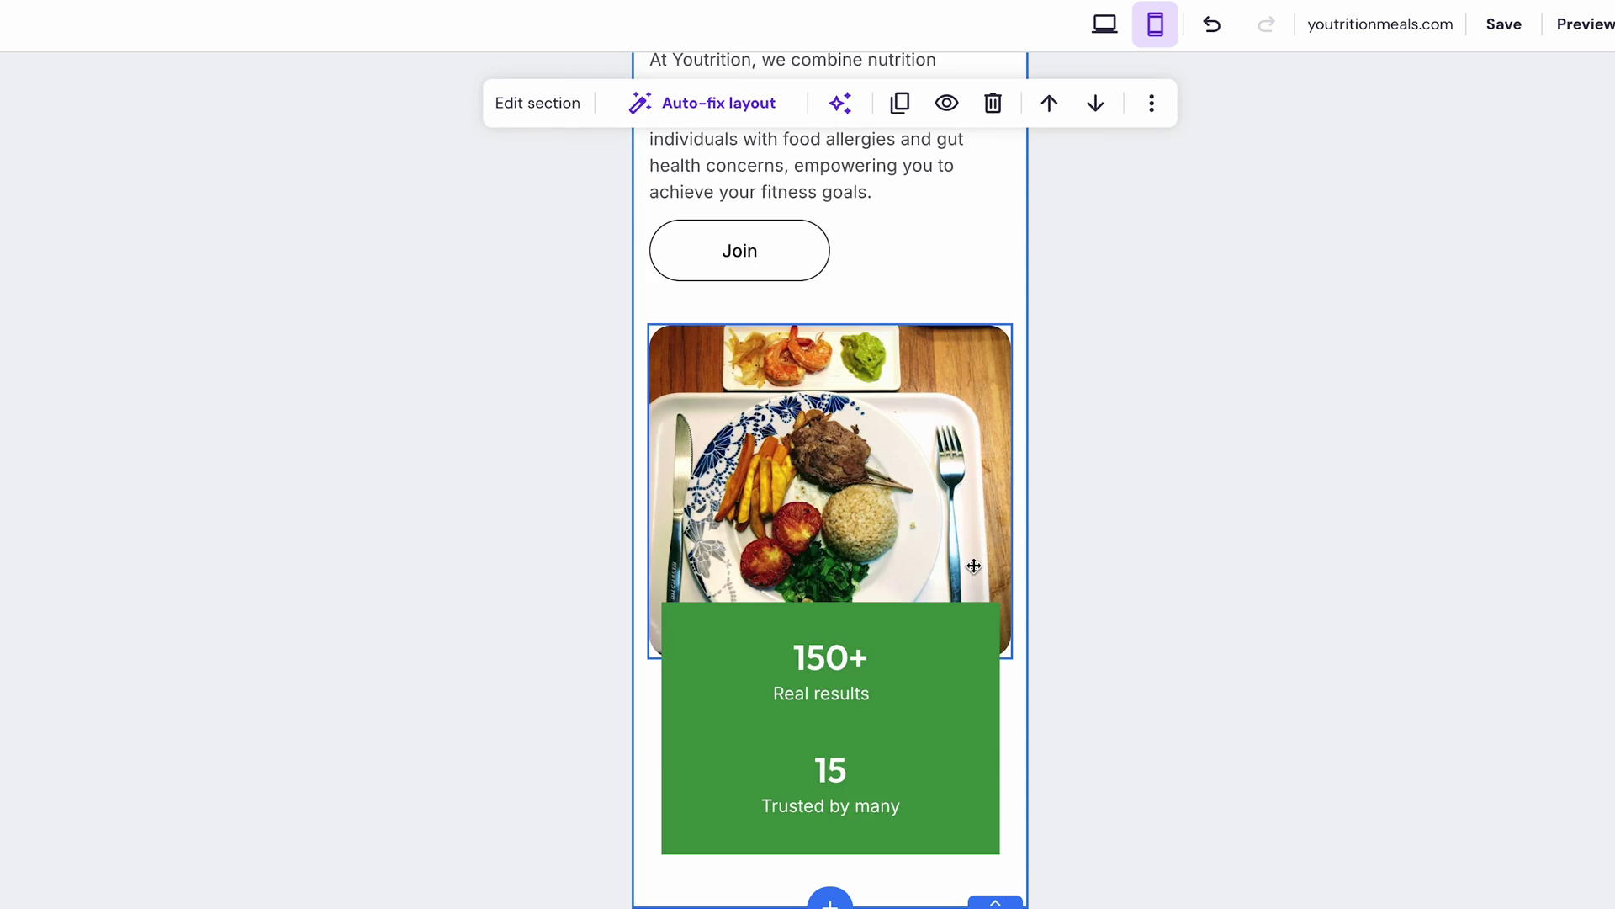
pyautogui.scroll(15, 973, 566)
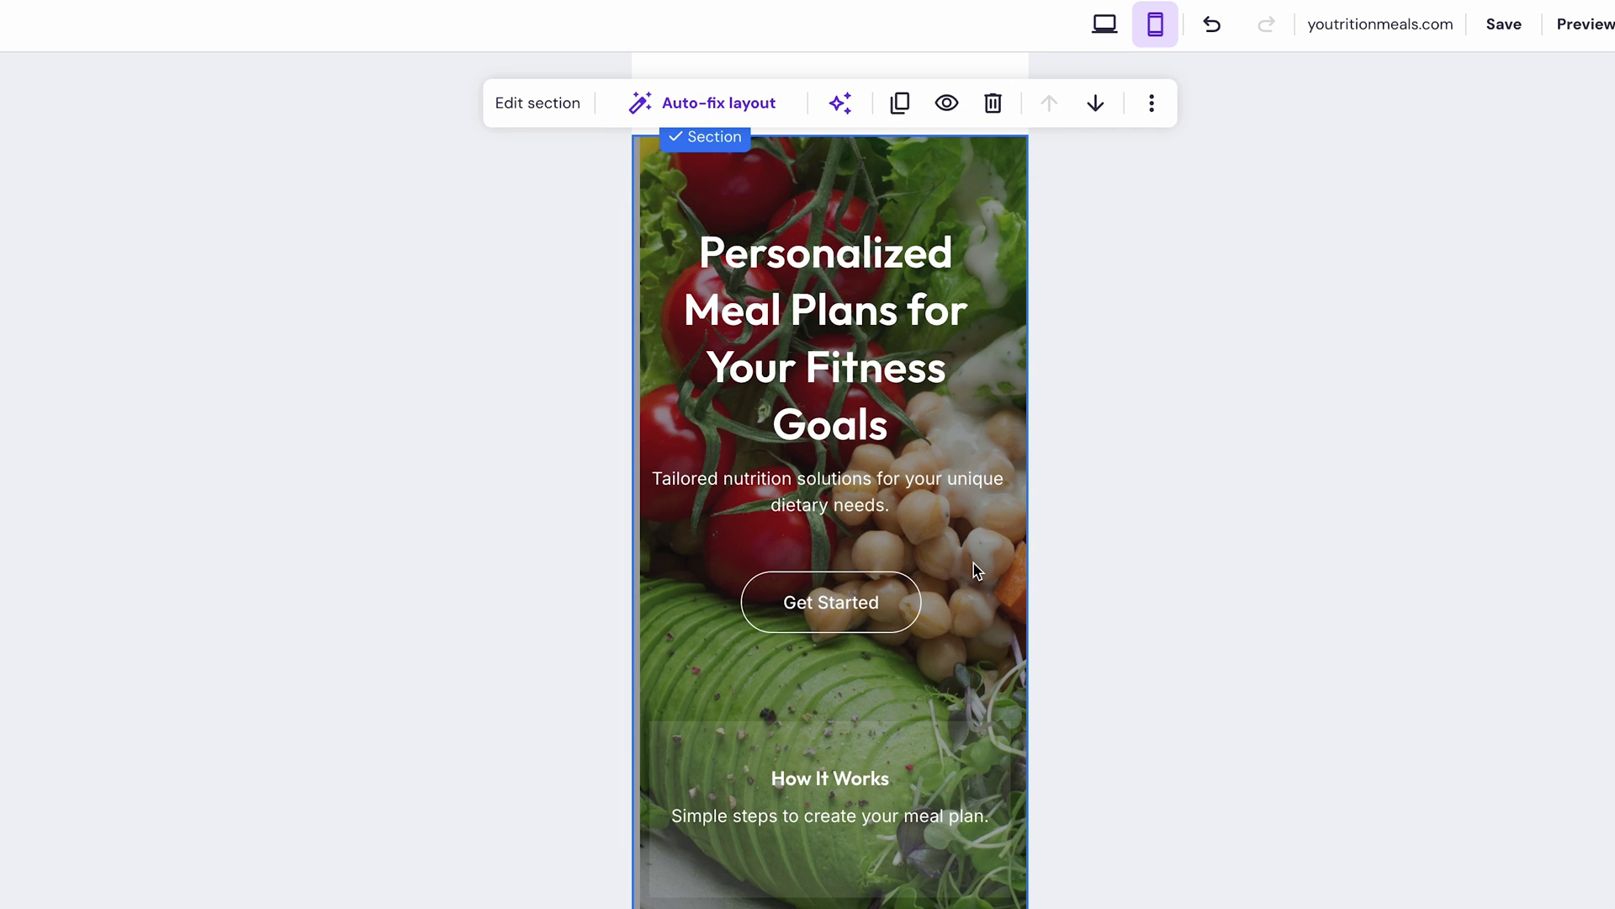
# Reduce the hero heading's font size from 40 to 32 on mobile
pyautogui.click(874, 327)
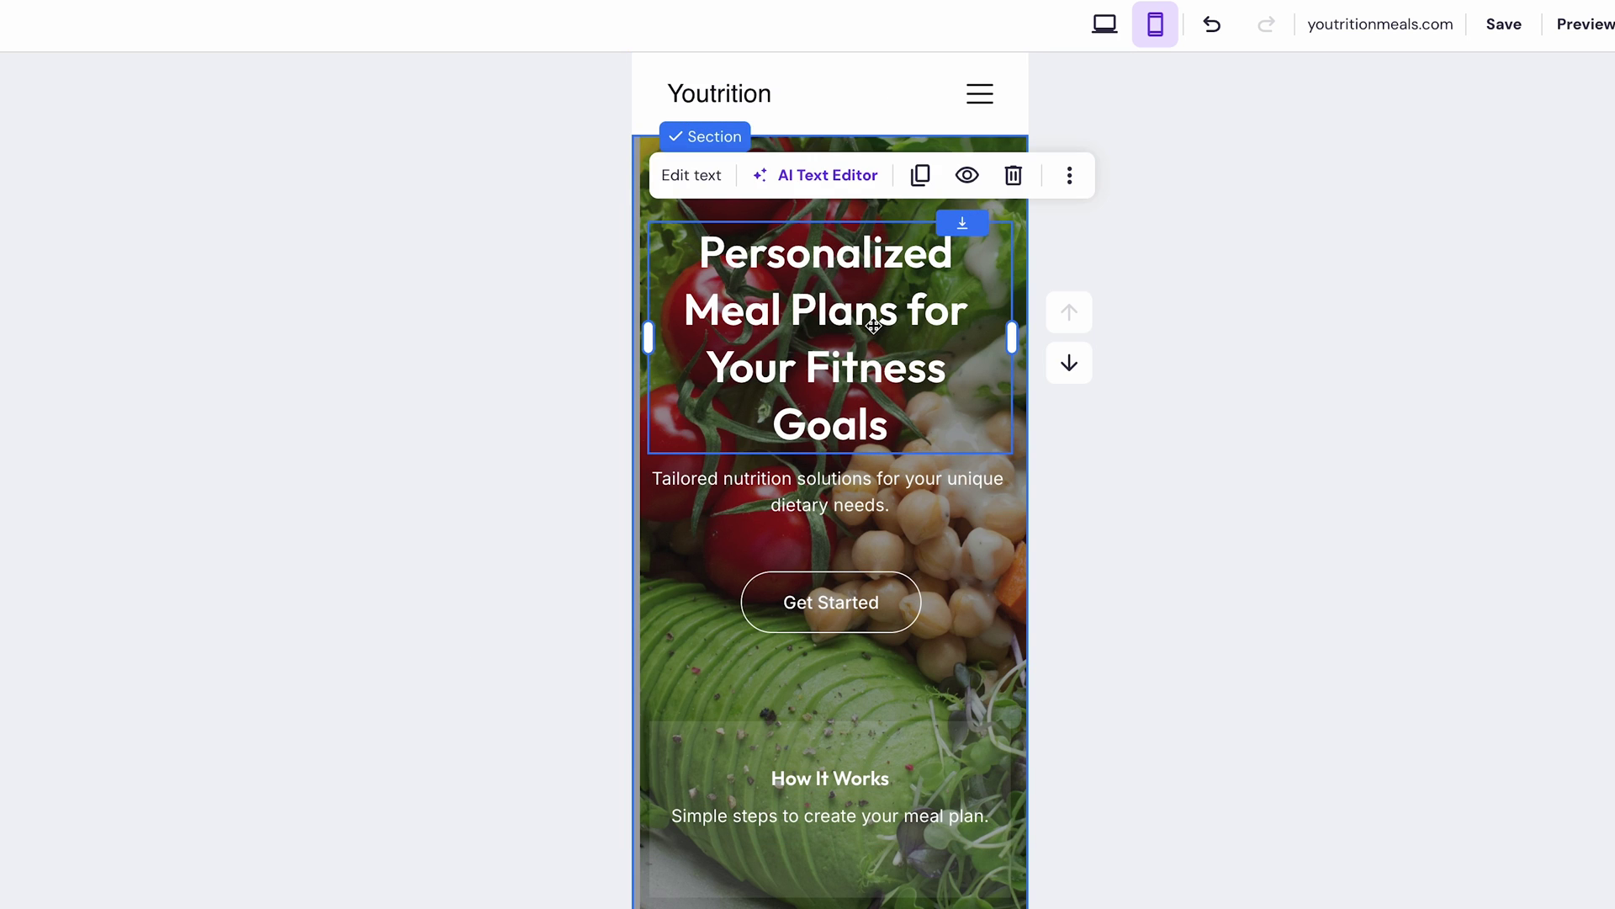
pyautogui.doubleClick(874, 327)
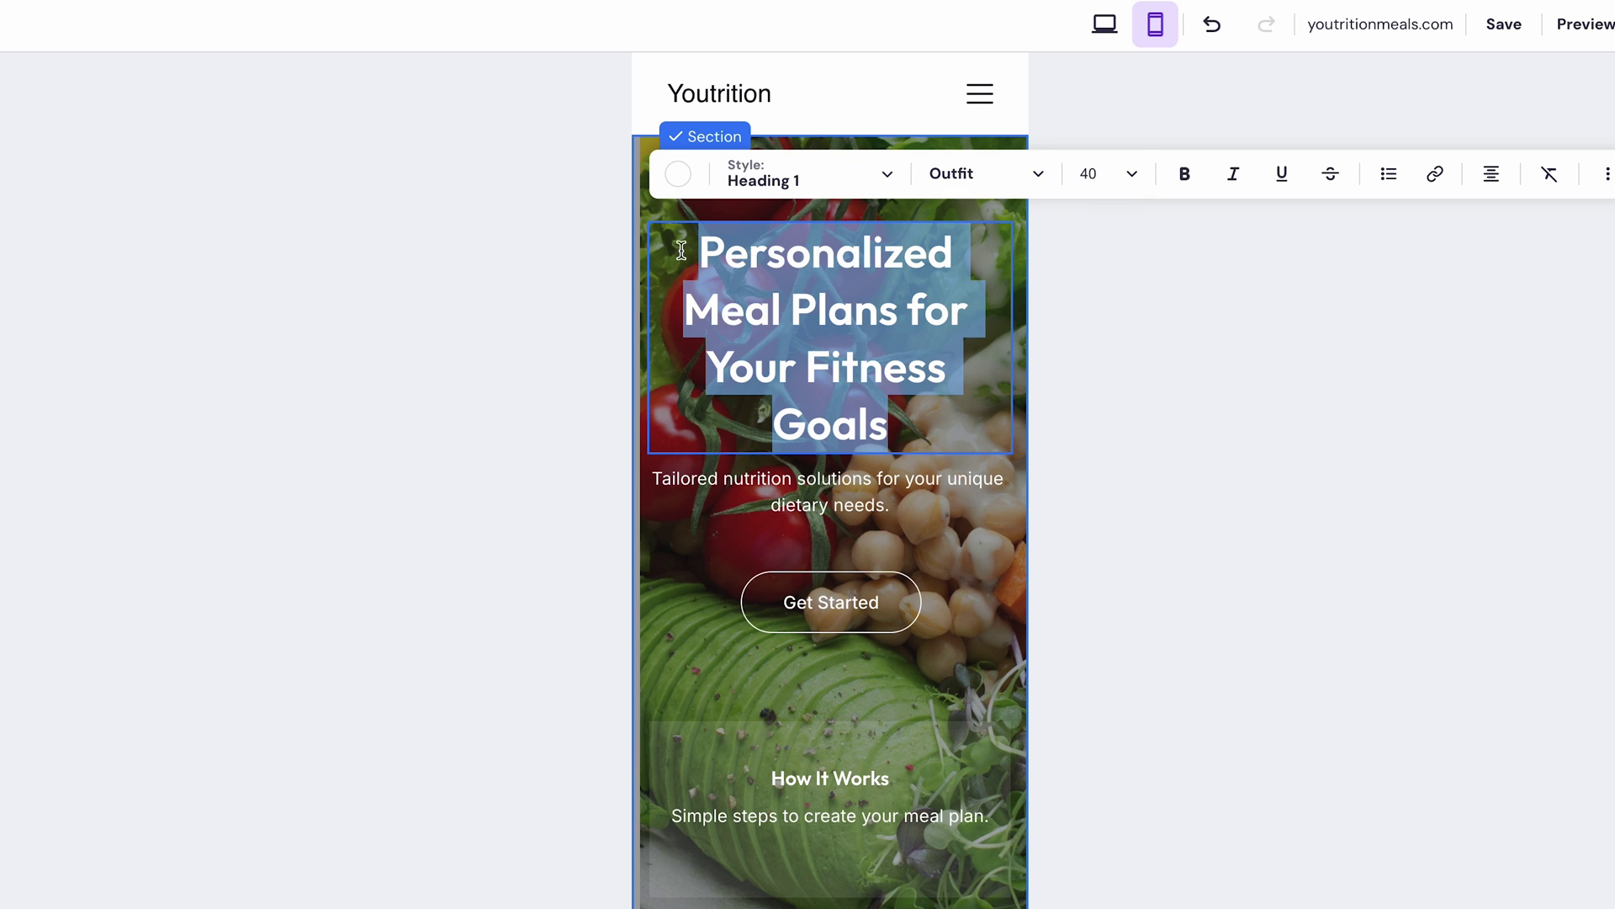
pyautogui.click(1134, 177)
pyautogui.click(1085, 343)
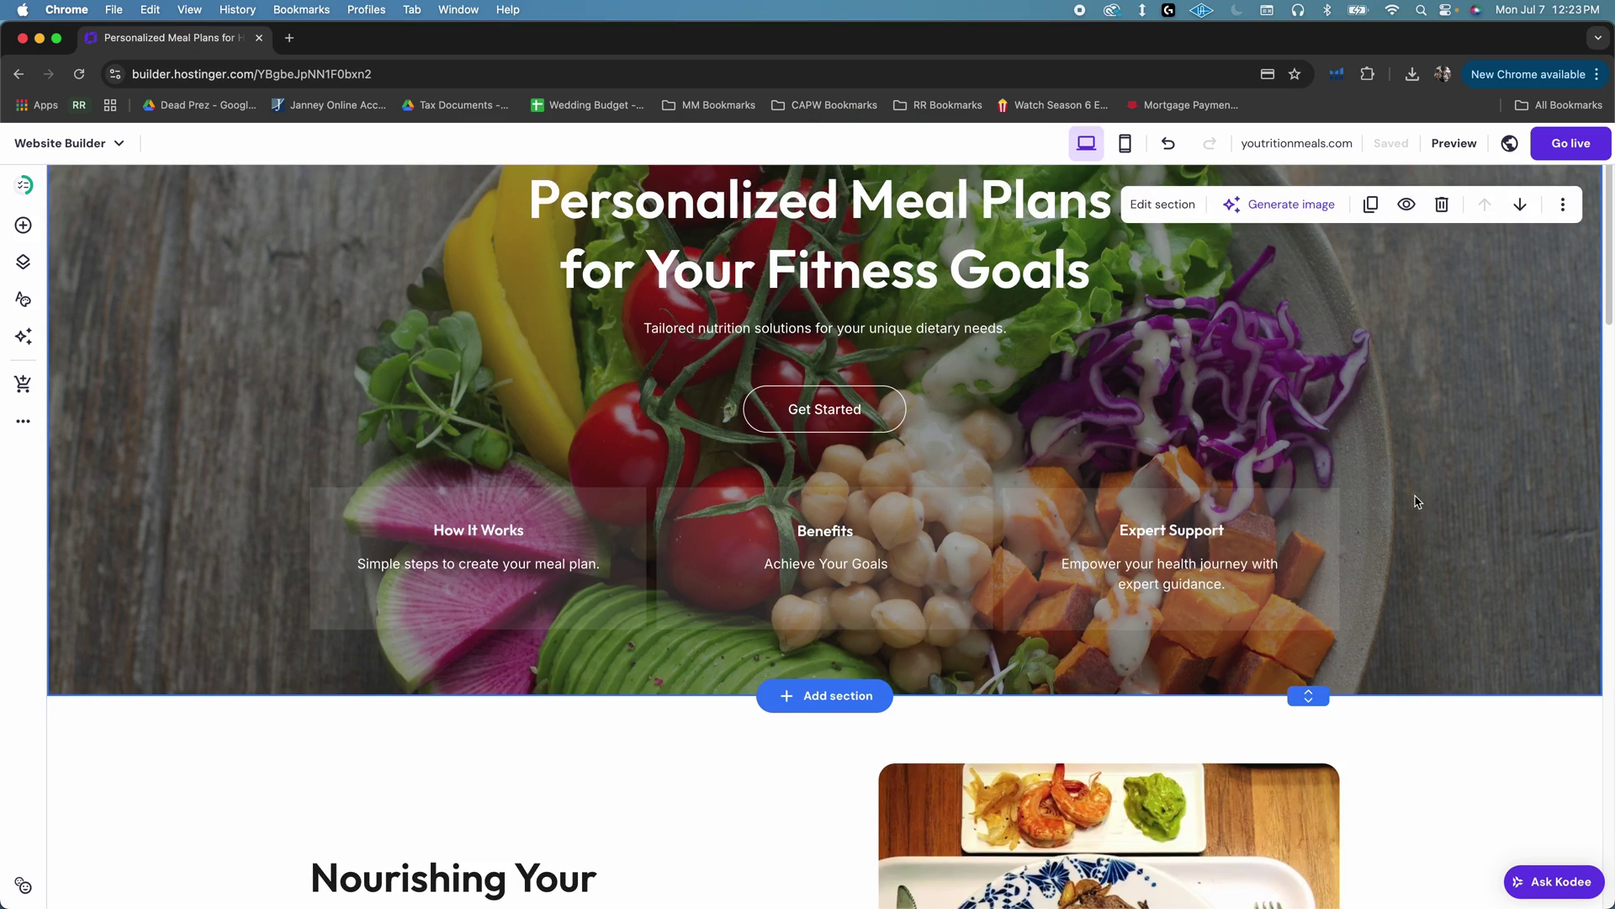
# Use Go live to publish the Youtrition site at youtritionmeals.com
pyautogui.scroll(2, 1415, 466)
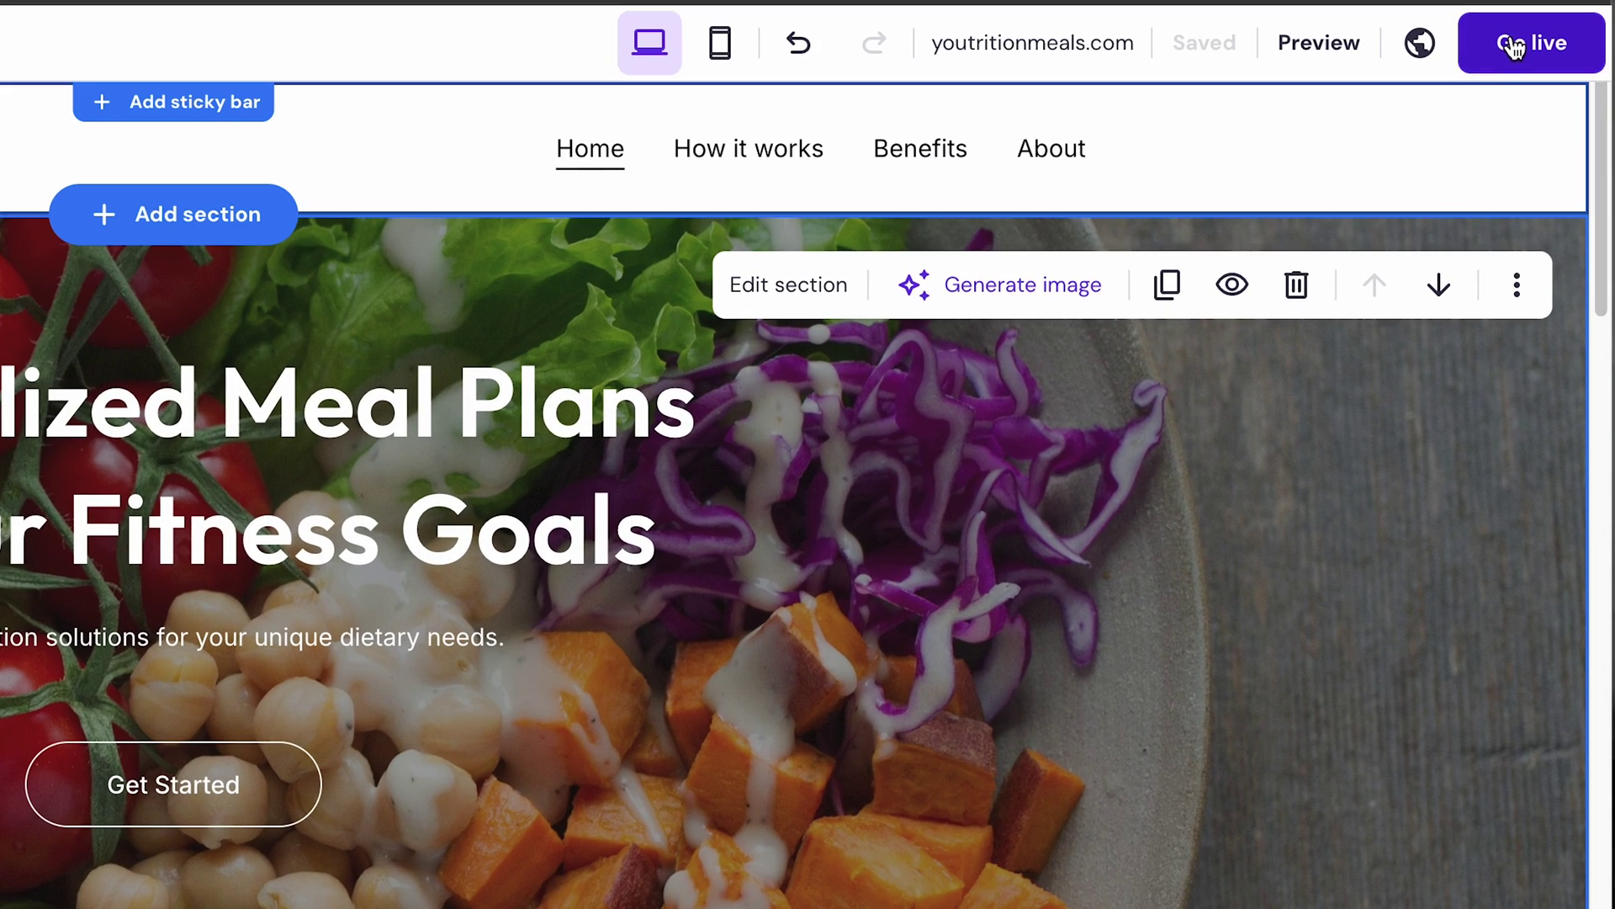
pyautogui.click(1507, 49)
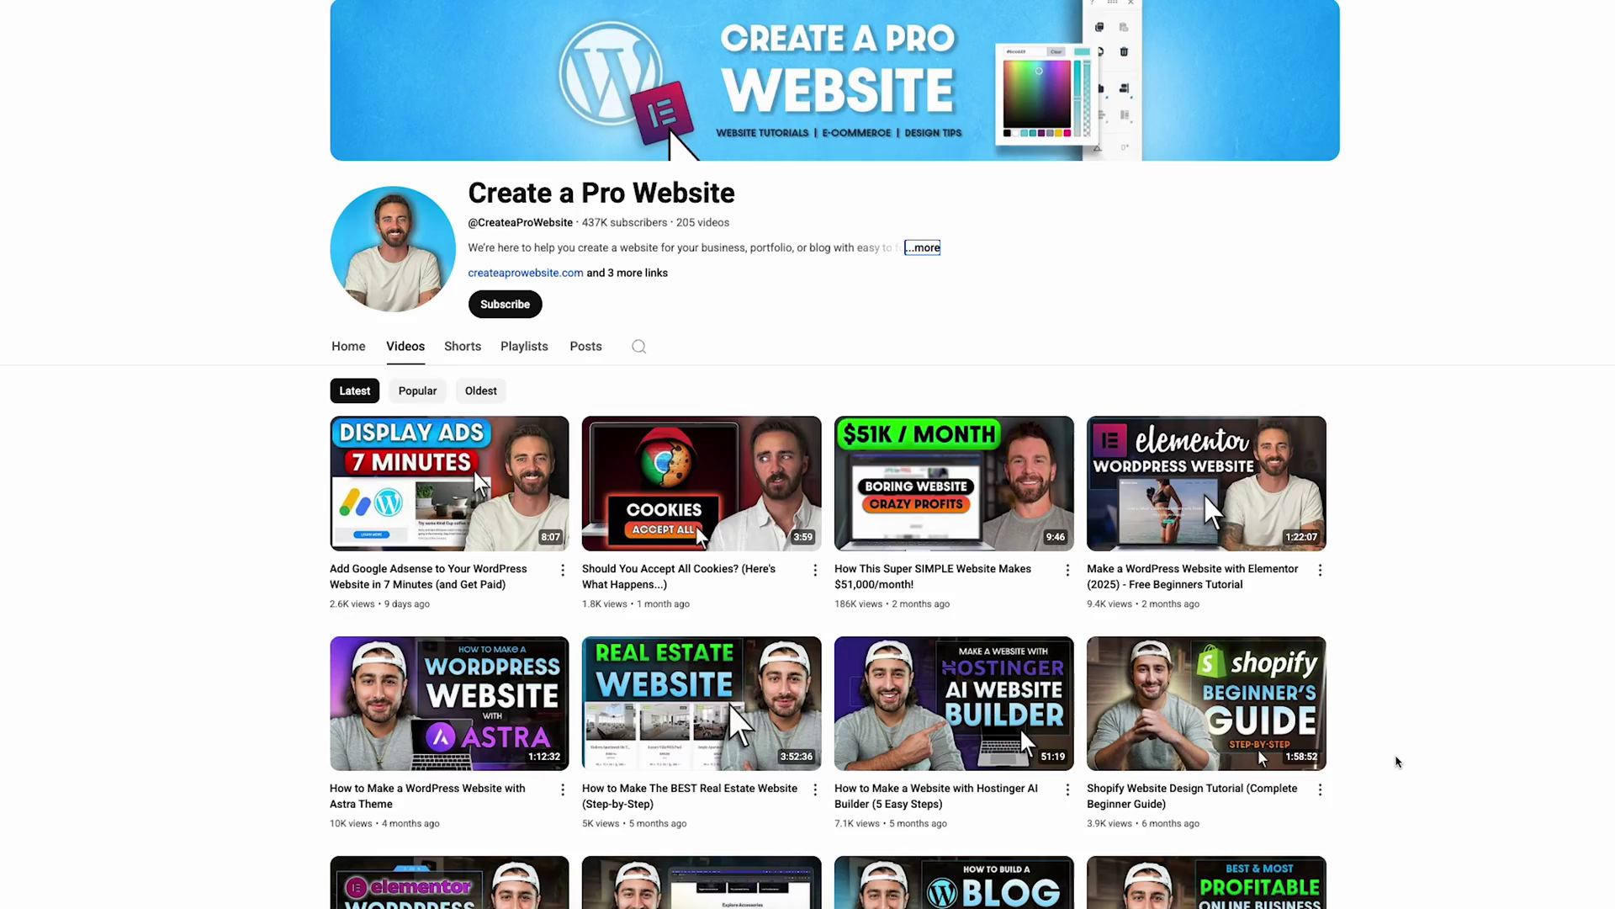
pyautogui.scroll(-7, 1397, 757)
pyautogui.scroll(-5, 1397, 762)
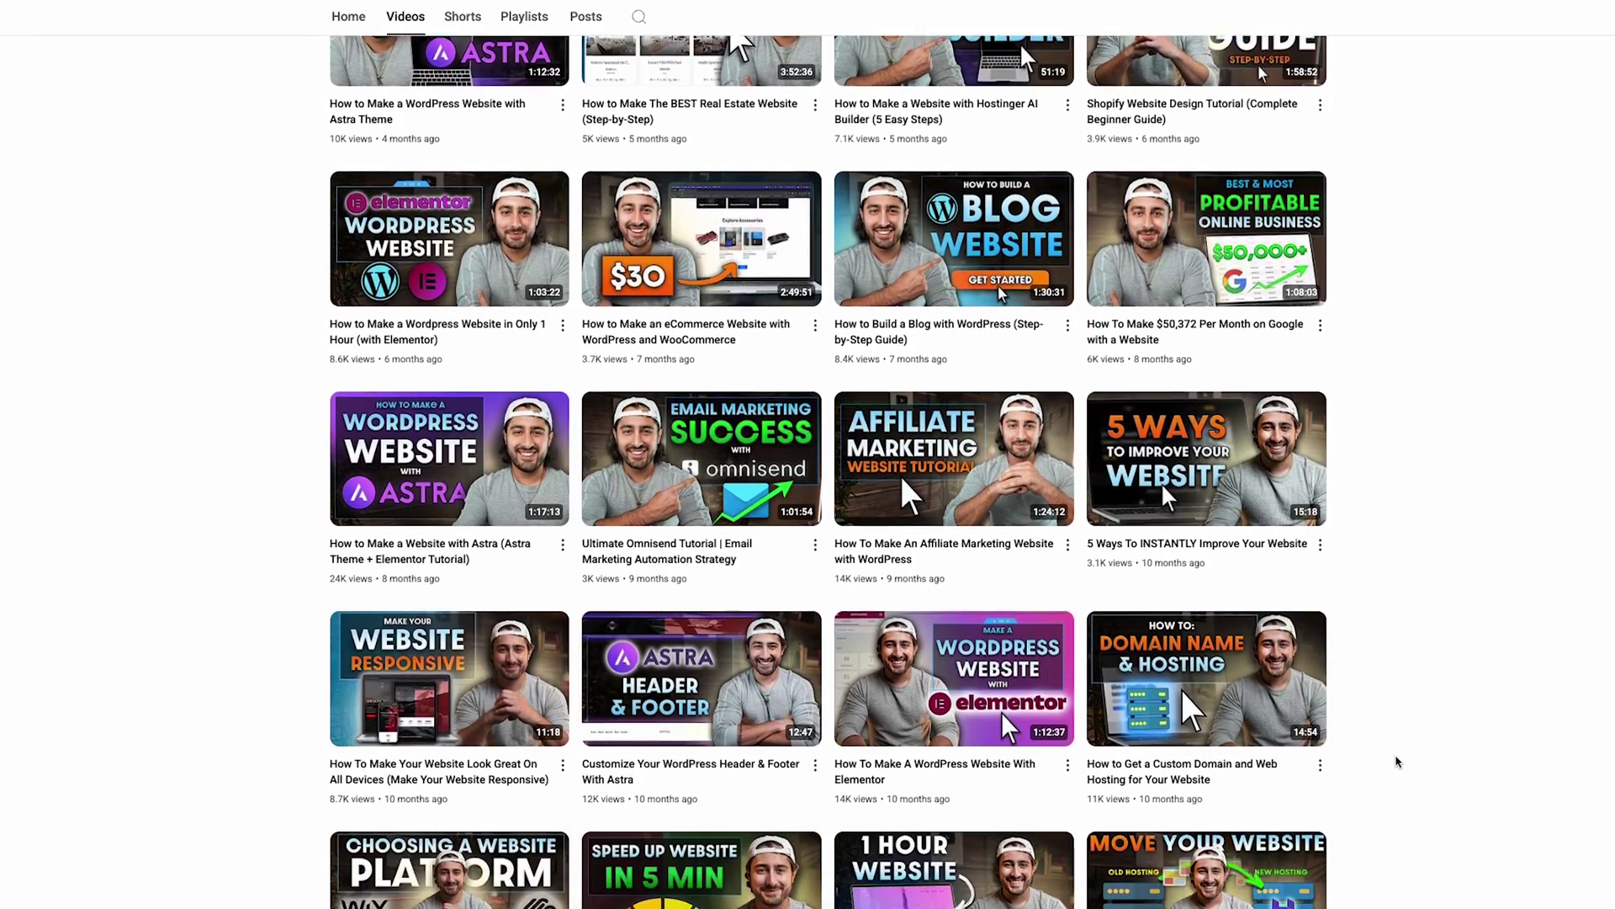